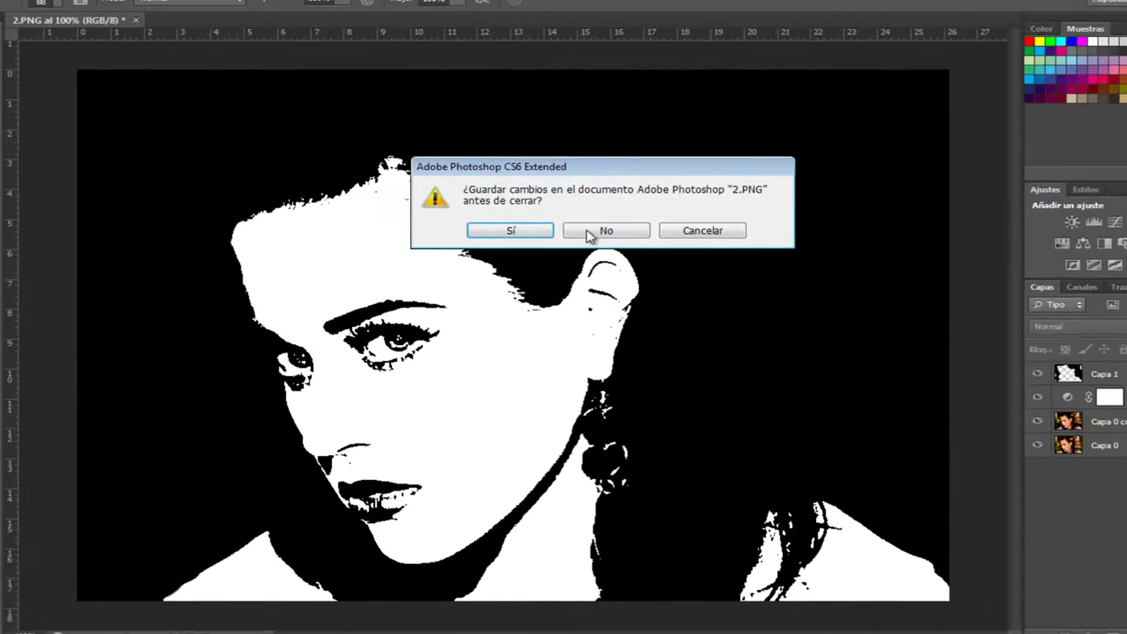
Step: Discard the finished image unsaved and open 2.PNG from the Desktop
{"action": "left_click", "coordinate": [596, 230]}
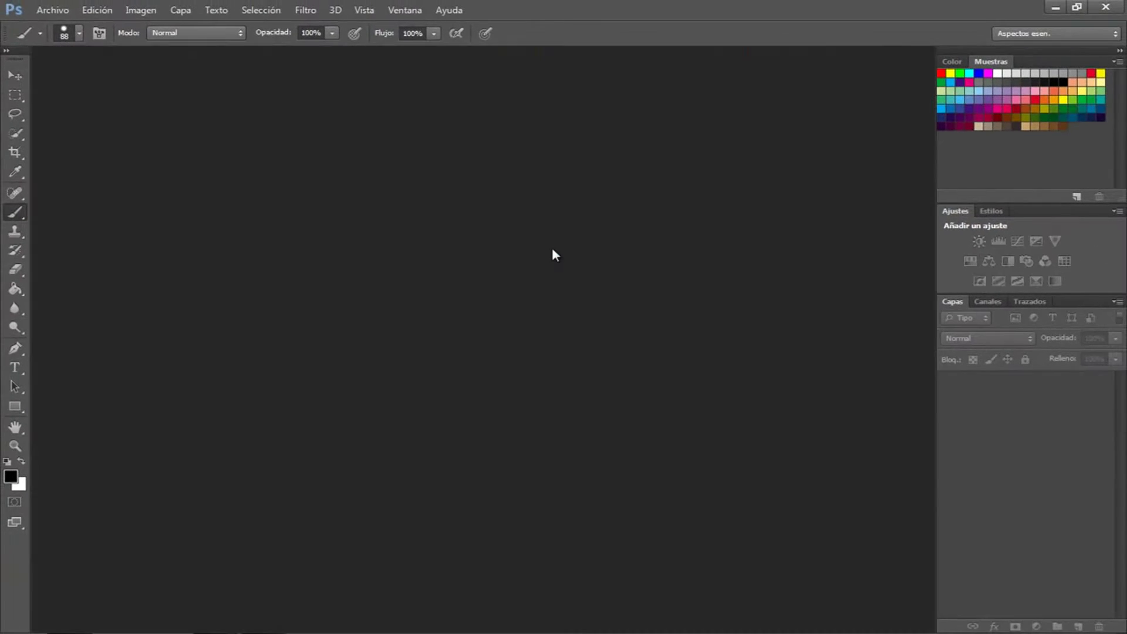
{"action": "key", "text": "ctrl+o"}
{"action": "left_click", "coordinate": [580, 276]}
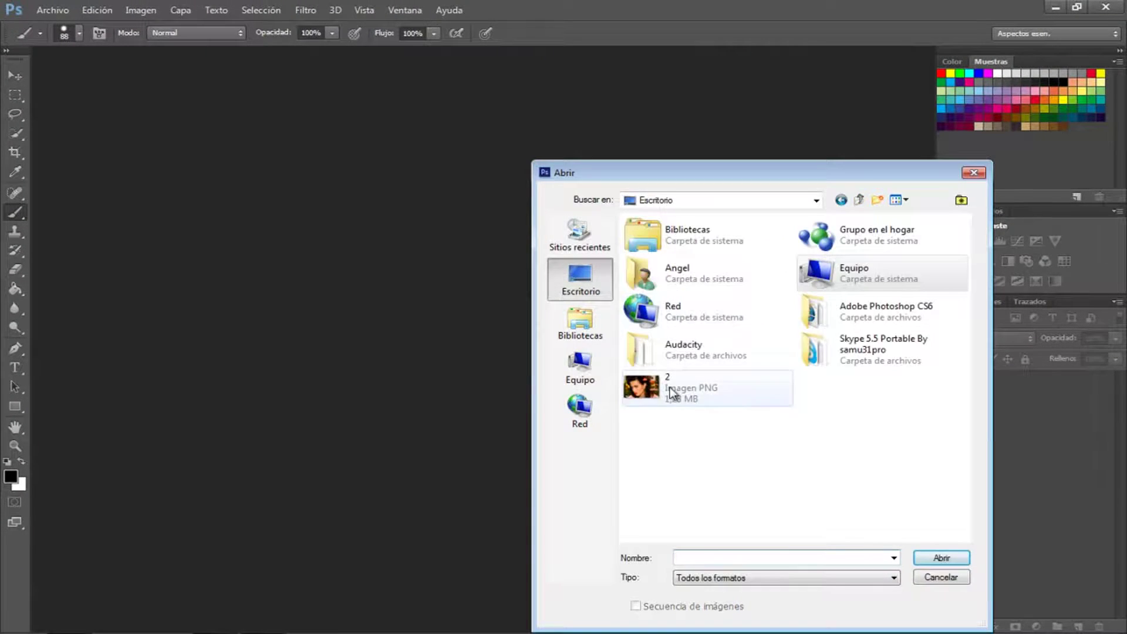
{"action": "double_click", "coordinate": [658, 390]}
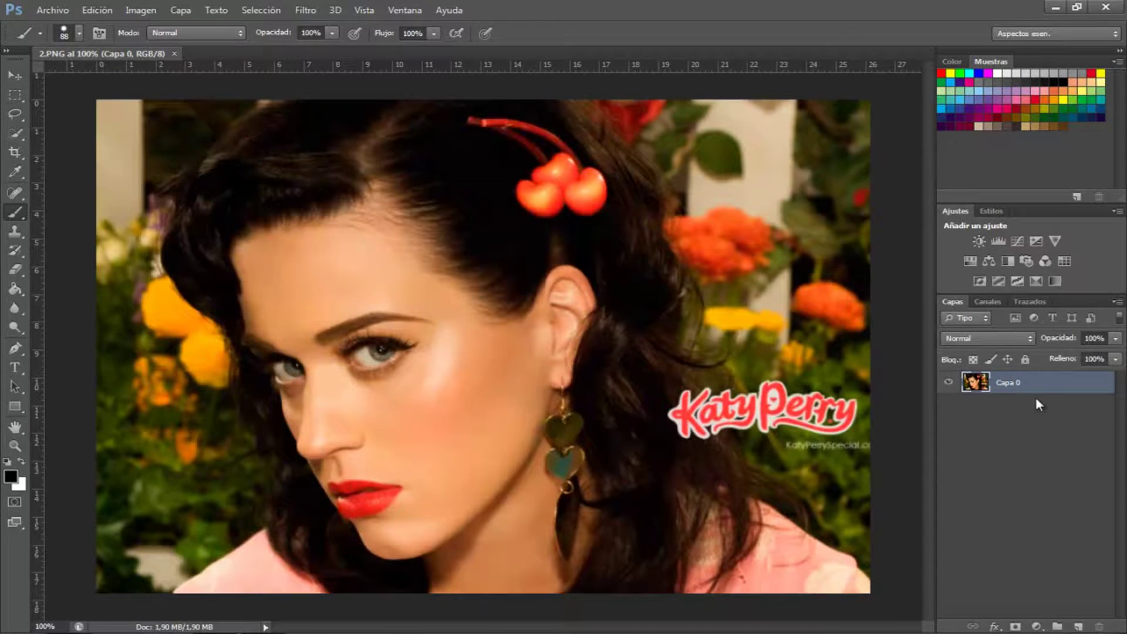
Step: Duplicate layer Capa 0 as Capa 0 copia
{"action": "right_click", "coordinate": [1036, 382]}
{"action": "left_click", "coordinate": [869, 114]}
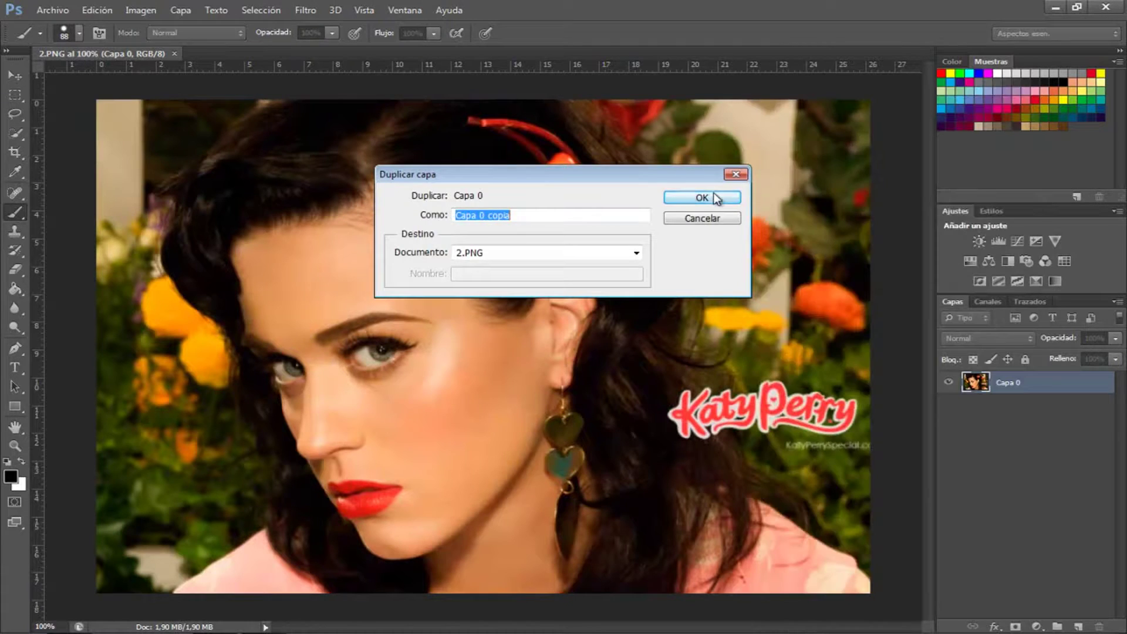
{"action": "left_click", "coordinate": [714, 192]}
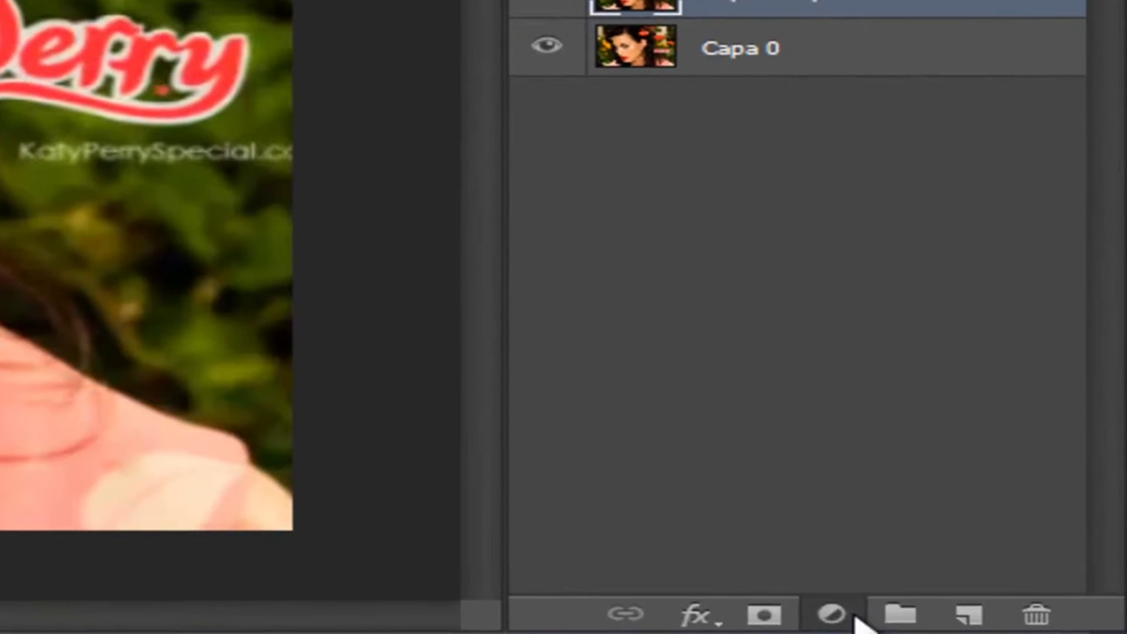
Step: Add an Umbral 1 threshold adjustment layer at level 128 above Capa 0 copia
{"action": "left_click", "coordinate": [1036, 626]}
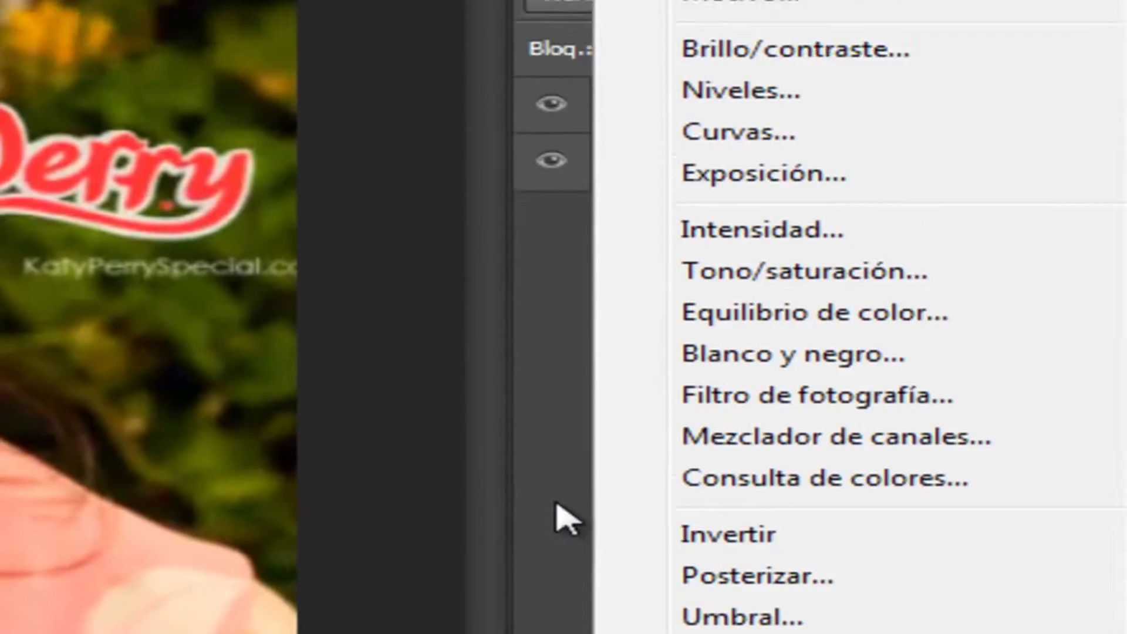
{"action": "left_click", "coordinate": [558, 516]}
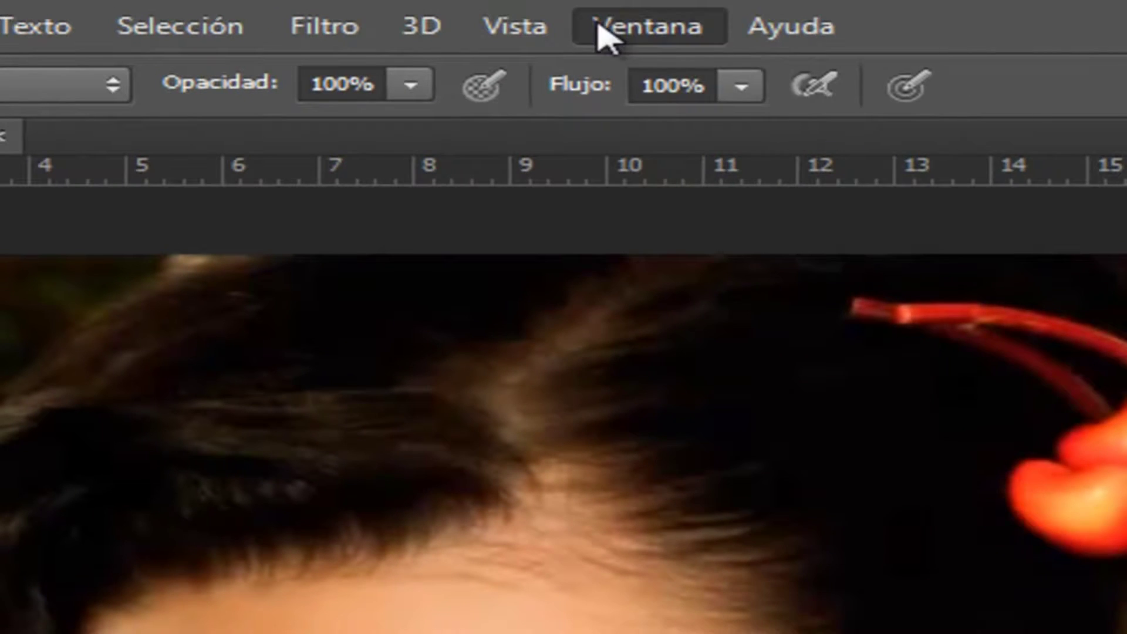
{"action": "left_click", "coordinate": [599, 32]}
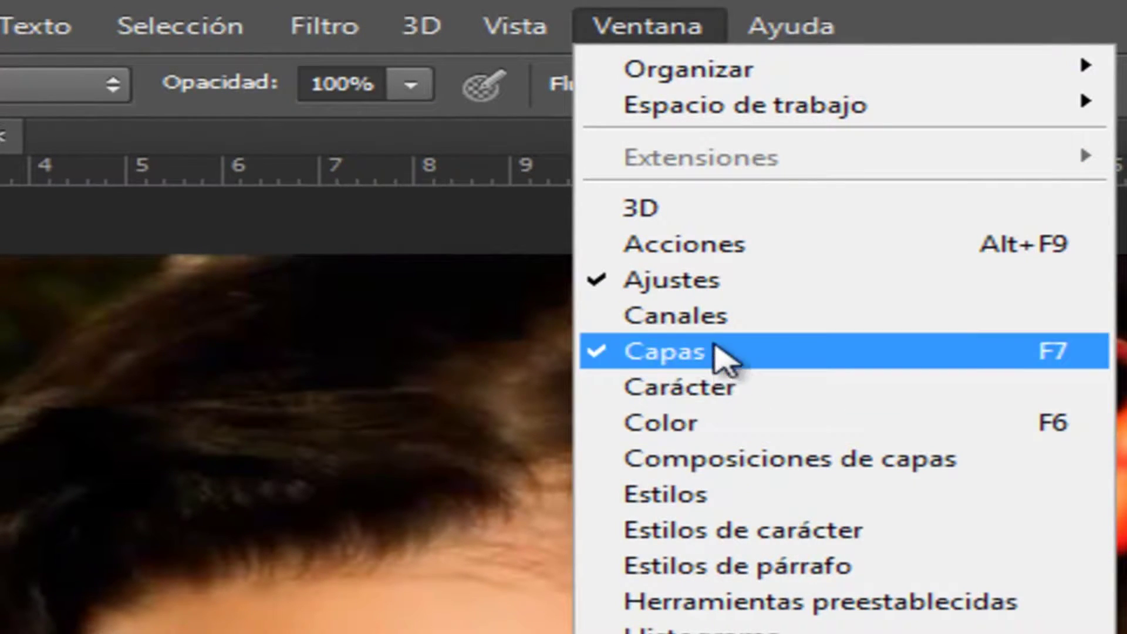
{"action": "left_click", "coordinate": [717, 280]}
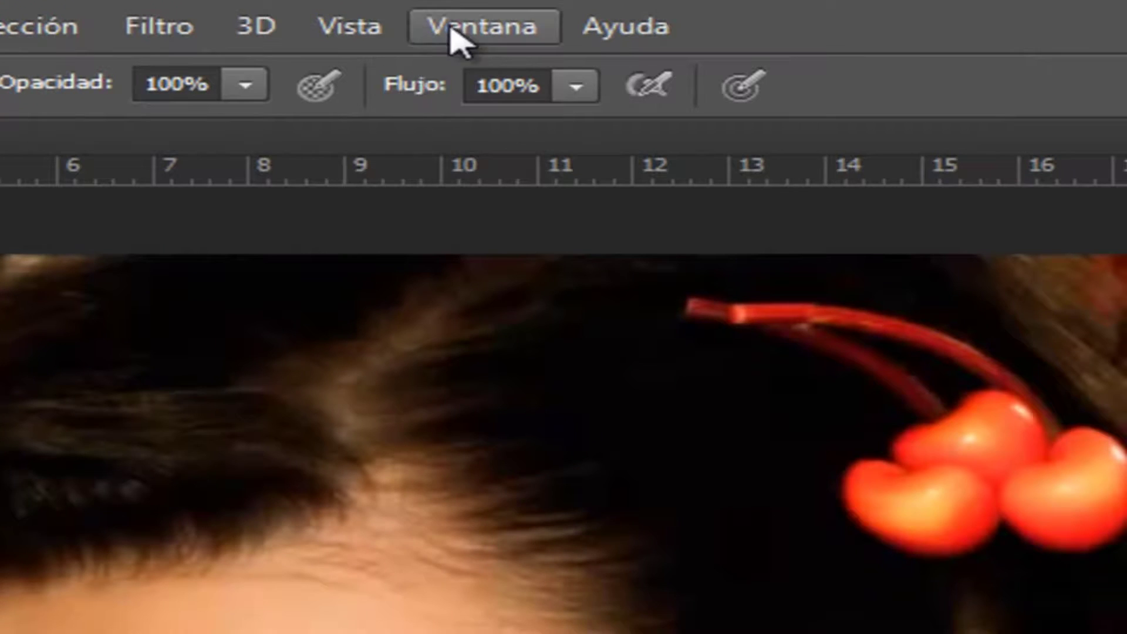
{"action": "left_click", "coordinate": [460, 33]}
{"action": "left_click", "coordinate": [565, 281]}
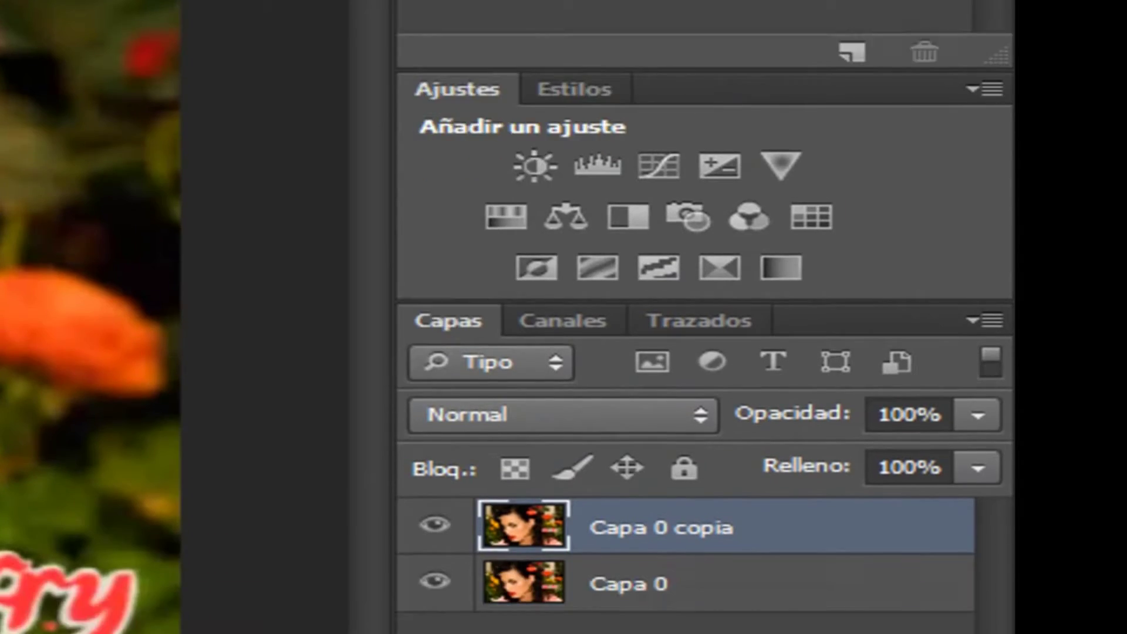
{"action": "left_click", "coordinate": [792, 619]}
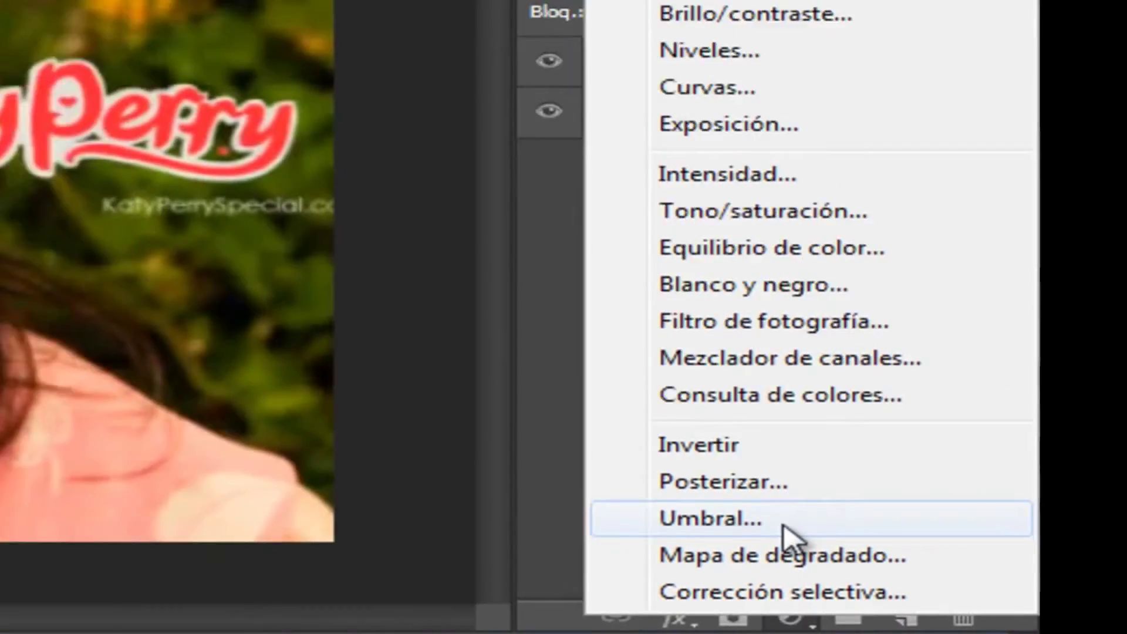
{"action": "left_click", "coordinate": [784, 525]}
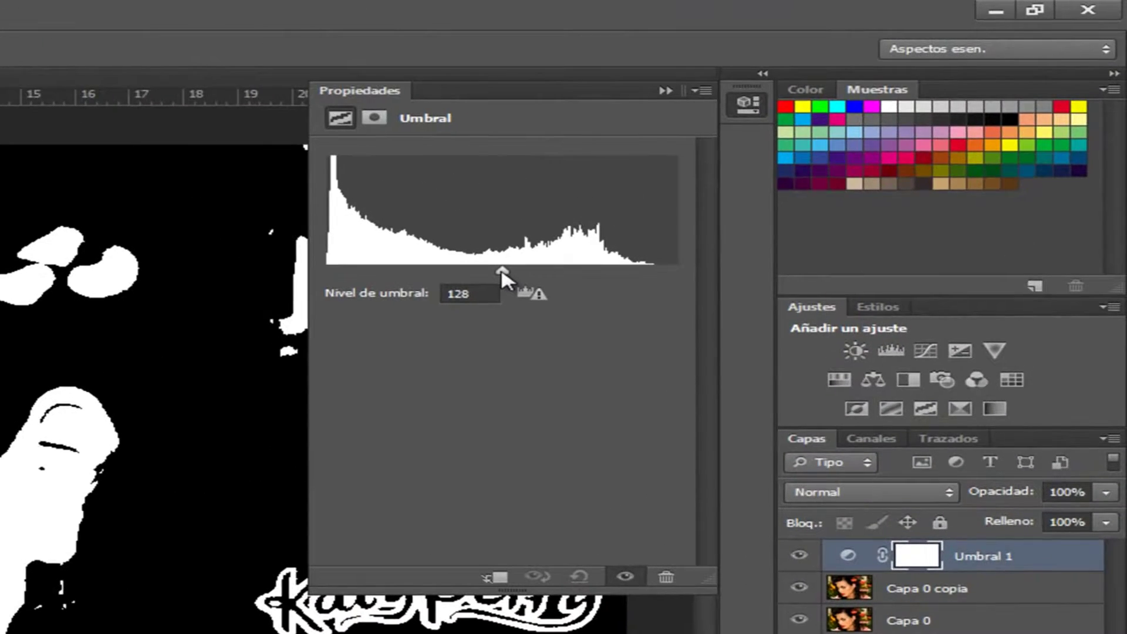
Step: Lower Umbral 1's threshold level to 107 and close its settings panel
{"action": "mouse_move", "coordinate": [529, 265]}
{"action": "left_mouse_down"}
{"action": "mouse_move", "coordinate": [488, 266]}
{"action": "mouse_move", "coordinate": [556, 264]}
{"action": "mouse_move", "coordinate": [374, 254]}
{"action": "mouse_move", "coordinate": [511, 261]}
{"action": "left_mouse_up"}
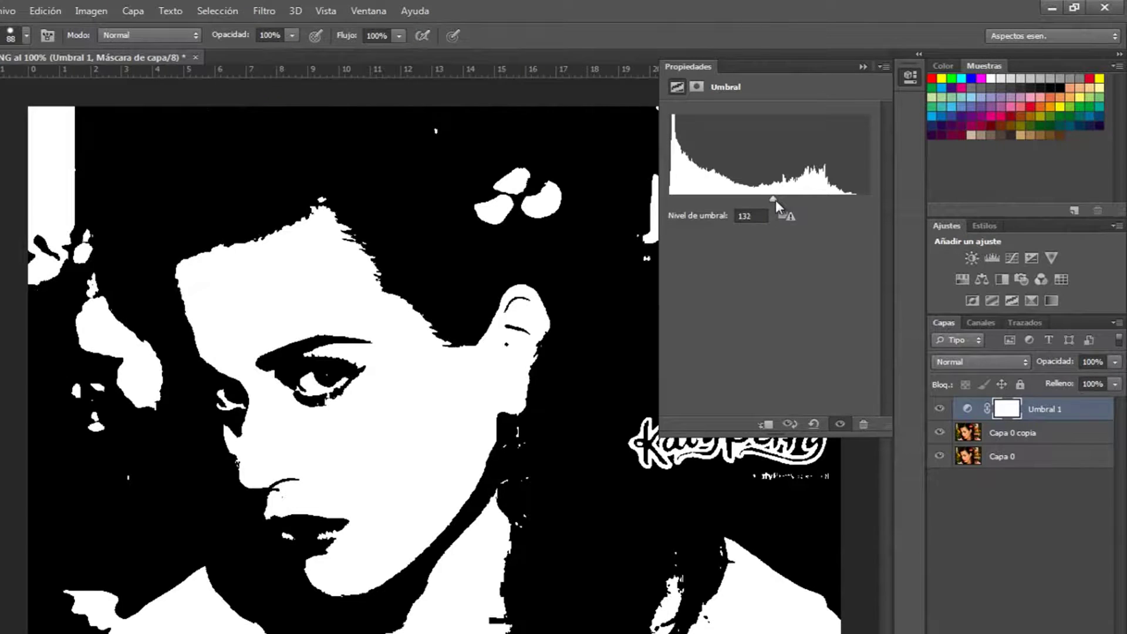
{"action": "mouse_move", "coordinate": [776, 200]}
{"action": "left_mouse_down"}
{"action": "mouse_move", "coordinate": [785, 200]}
{"action": "mouse_move", "coordinate": [754, 202]}
{"action": "left_mouse_up"}
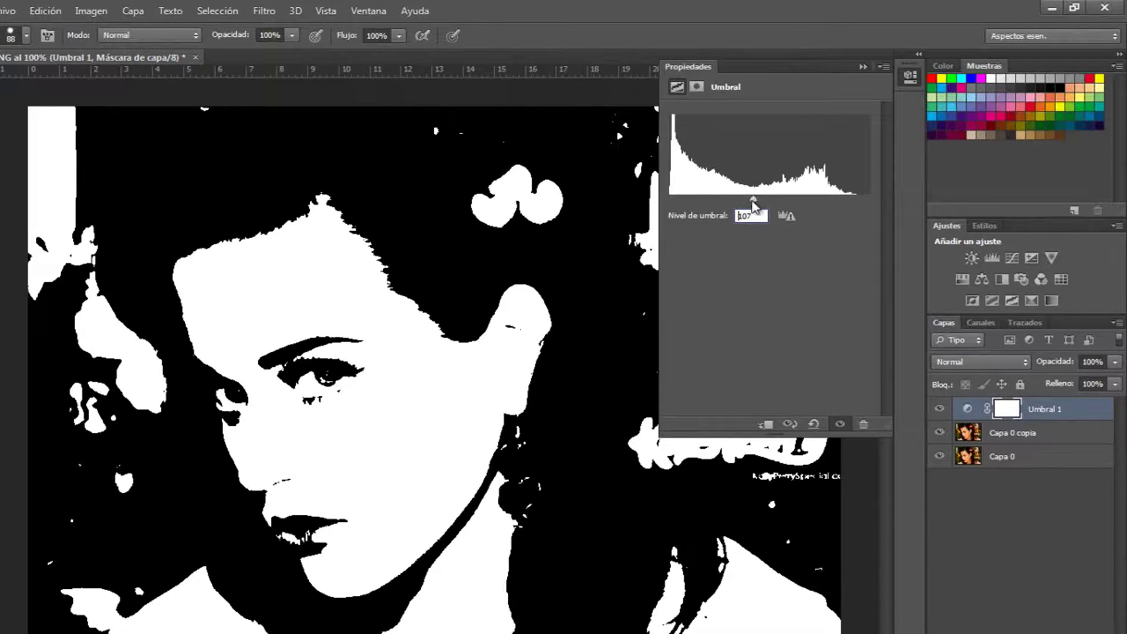
{"action": "left_click", "coordinate": [882, 66]}
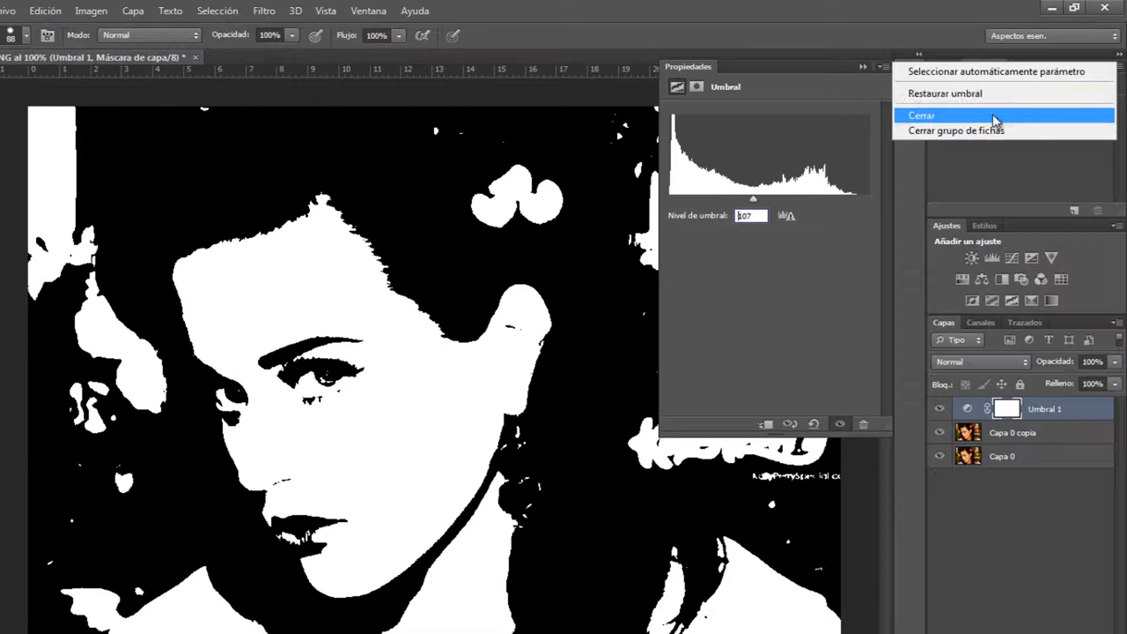
{"action": "left_click", "coordinate": [994, 116]}
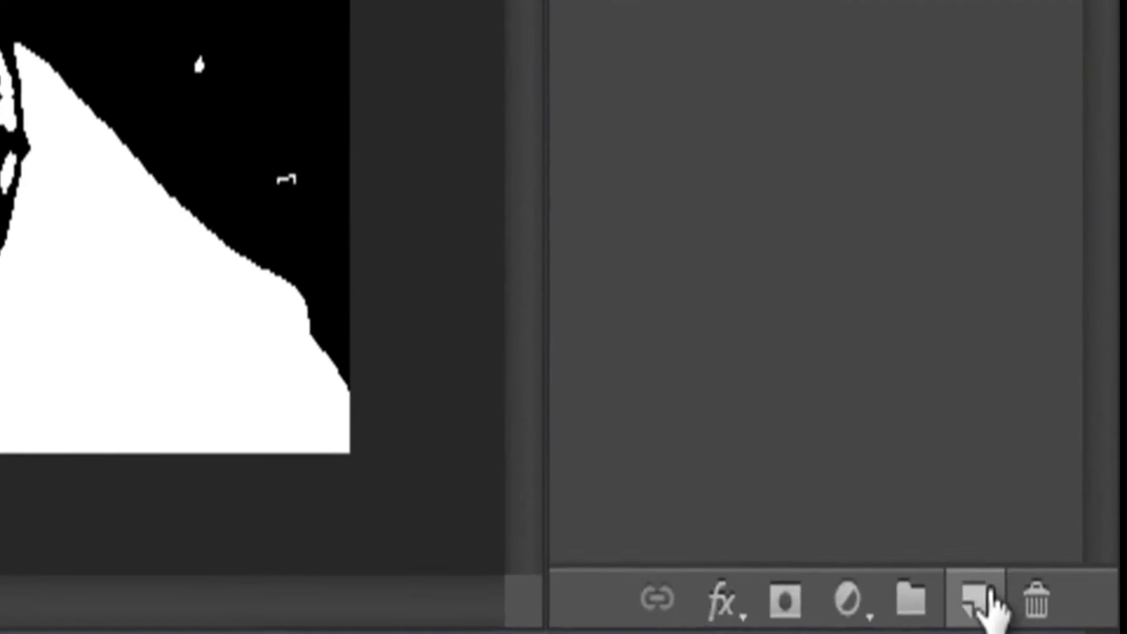
Step: On new layer Capa 1, paint black over the watermark and top-right, top-left white patches
{"action": "left_click", "coordinate": [1079, 624]}
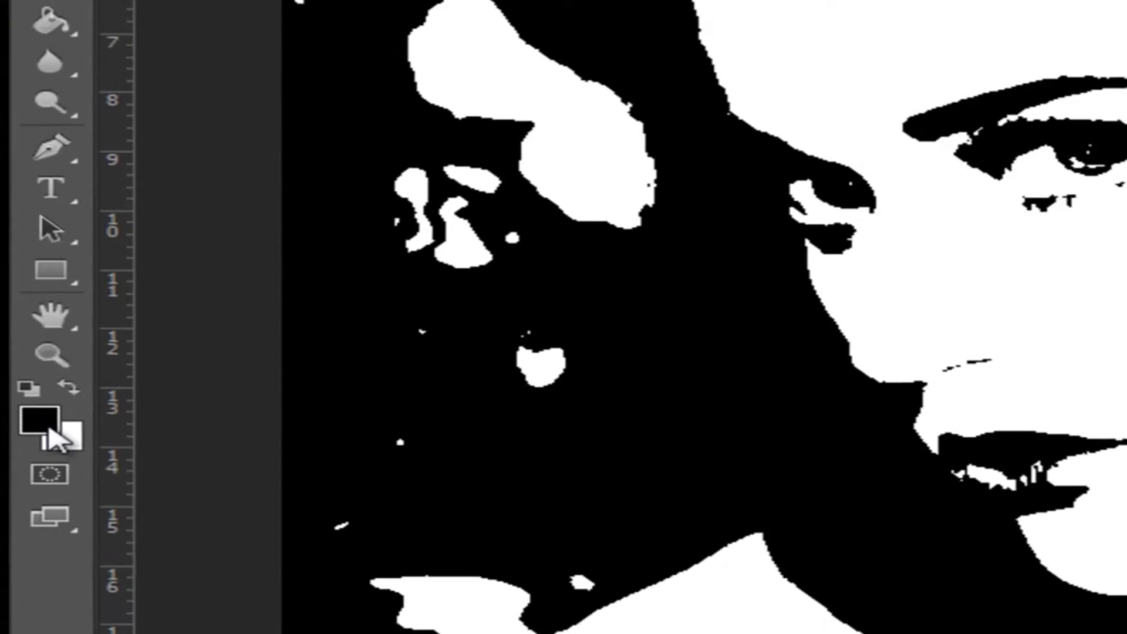
{"action": "left_click", "coordinate": [11, 513]}
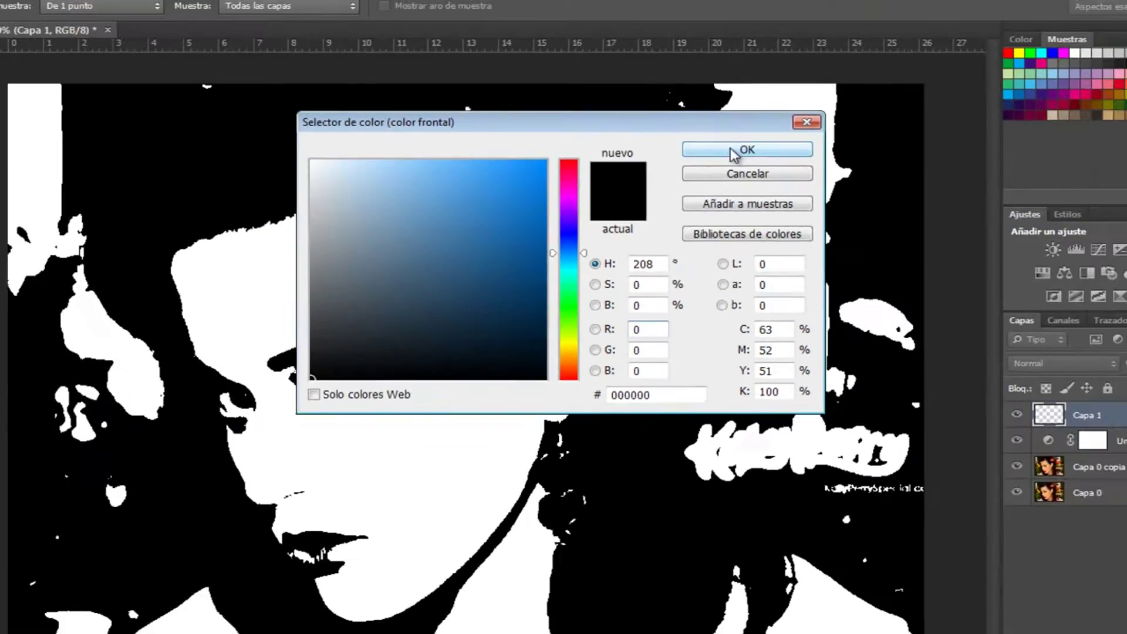
{"action": "left_click", "coordinate": [730, 149]}
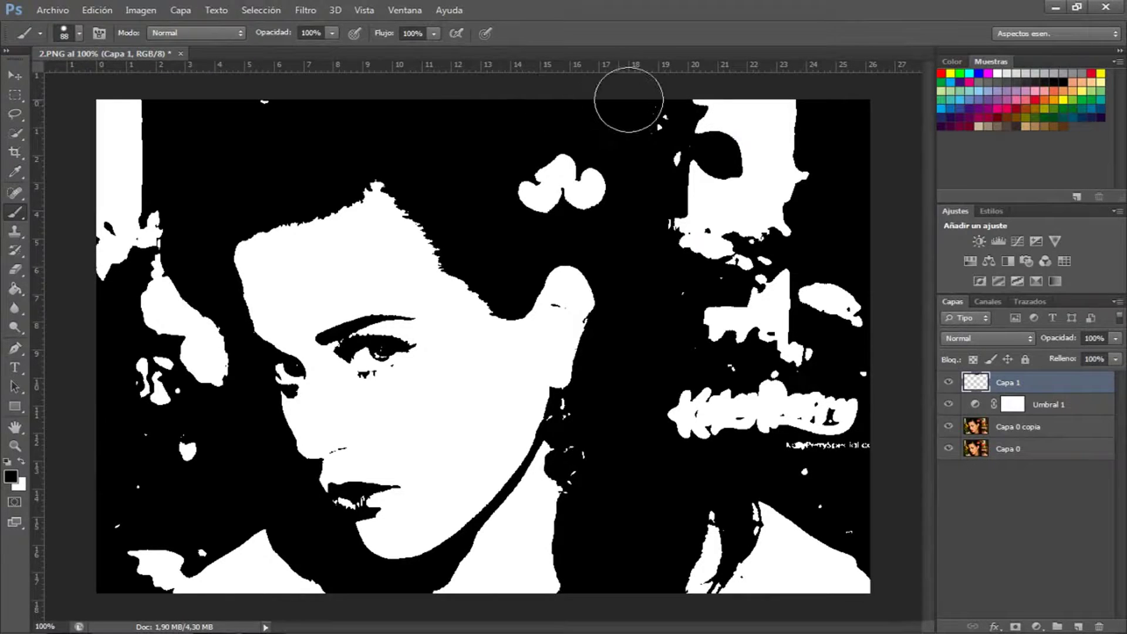
{"action": "mouse_move", "coordinate": [657, 114]}
{"action": "left_mouse_down"}
{"action": "mouse_move", "coordinate": [813, 127]}
{"action": "mouse_move", "coordinate": [679, 105]}
{"action": "mouse_move", "coordinate": [704, 181]}
{"action": "mouse_move", "coordinate": [685, 225]}
{"action": "mouse_move", "coordinate": [701, 437]}
{"action": "mouse_move", "coordinate": [787, 402]}
{"action": "mouse_move", "coordinate": [830, 465]}
{"action": "left_mouse_up"}
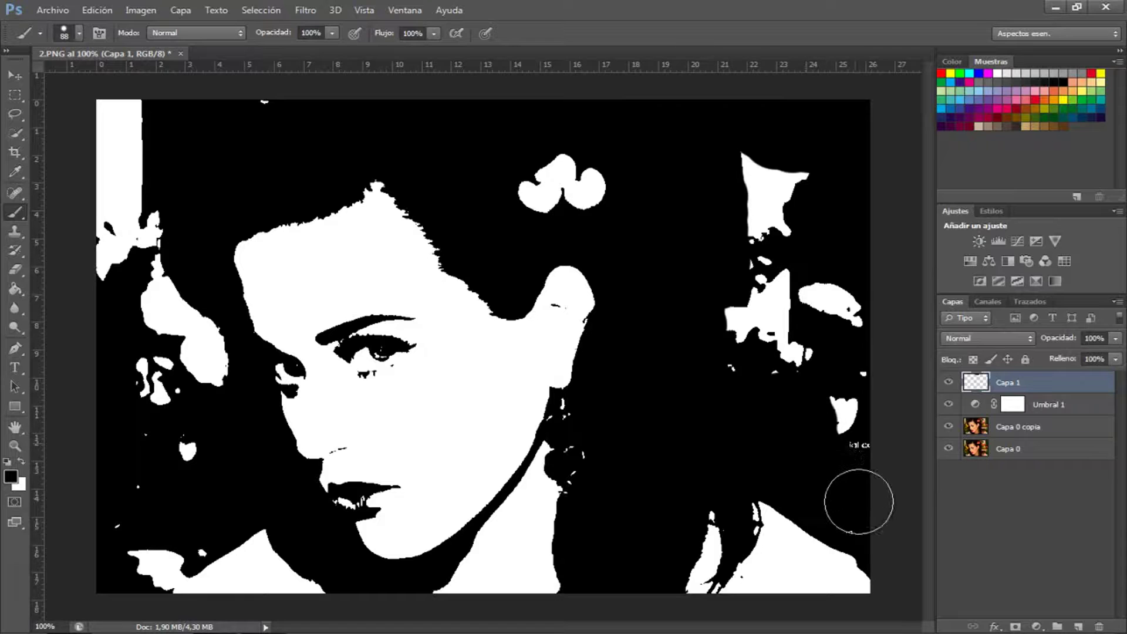
{"action": "mouse_move", "coordinate": [864, 515]}
{"action": "left_mouse_down"}
{"action": "mouse_move", "coordinate": [868, 461]}
{"action": "mouse_move", "coordinate": [775, 340]}
{"action": "mouse_move", "coordinate": [775, 322]}
{"action": "mouse_move", "coordinate": [825, 368]}
{"action": "mouse_move", "coordinate": [767, 214]}
{"action": "mouse_move", "coordinate": [735, 171]}
{"action": "left_mouse_up"}
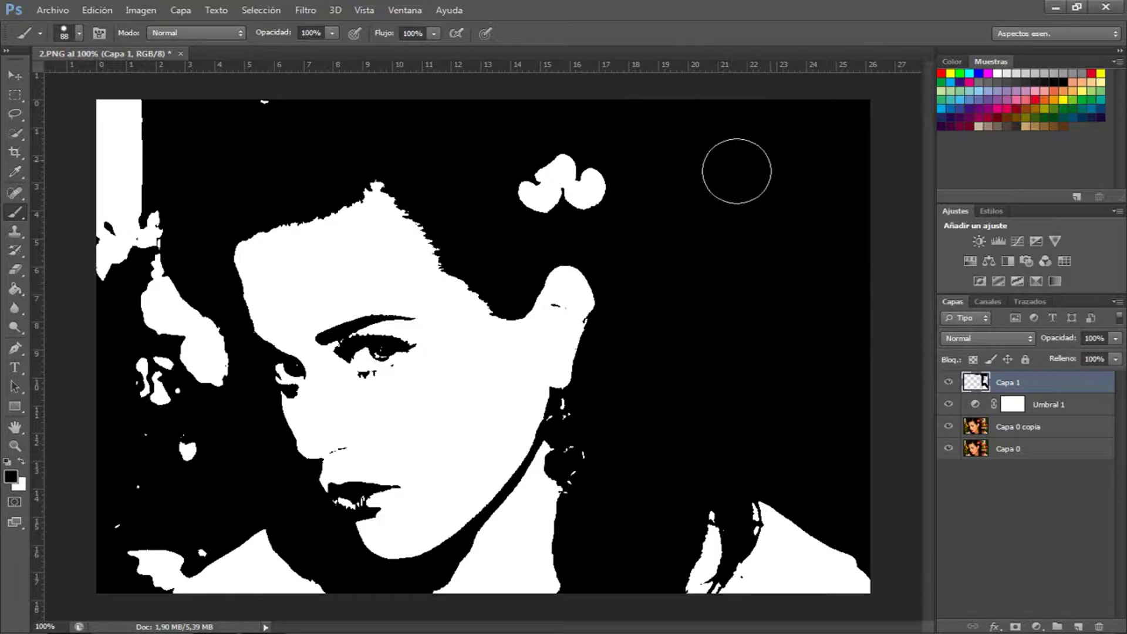
{"action": "mouse_move", "coordinate": [164, 82]}
{"action": "left_mouse_down"}
{"action": "mouse_move", "coordinate": [83, 163]}
{"action": "mouse_move", "coordinate": [140, 232]}
{"action": "mouse_move", "coordinate": [143, 189]}
{"action": "mouse_move", "coordinate": [113, 284]}
{"action": "mouse_move", "coordinate": [176, 315]}
{"action": "mouse_move", "coordinate": [205, 382]}
{"action": "mouse_move", "coordinate": [164, 314]}
{"action": "mouse_move", "coordinate": [156, 460]}
{"action": "mouse_move", "coordinate": [169, 456]}
{"action": "mouse_move", "coordinate": [124, 500]}
{"action": "mouse_move", "coordinate": [226, 520]}
{"action": "left_mouse_up"}
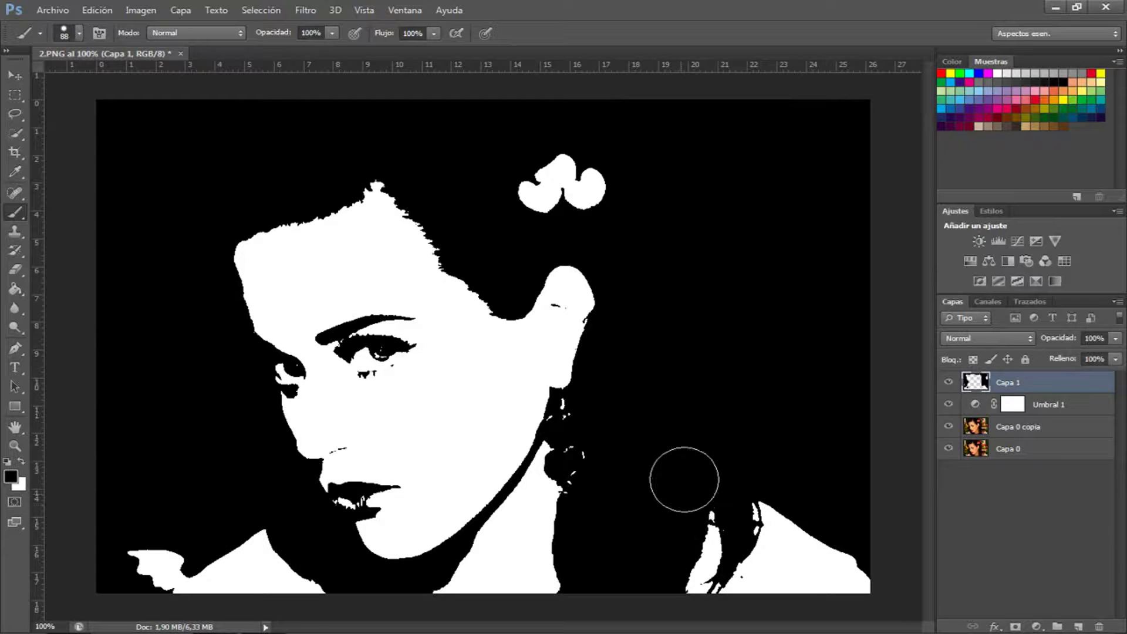
Step: Apply Máscara de enfoque to Capa 0 copia: amount 170%, radius 3,0 px, threshold 0
{"action": "left_click", "coordinate": [1031, 432]}
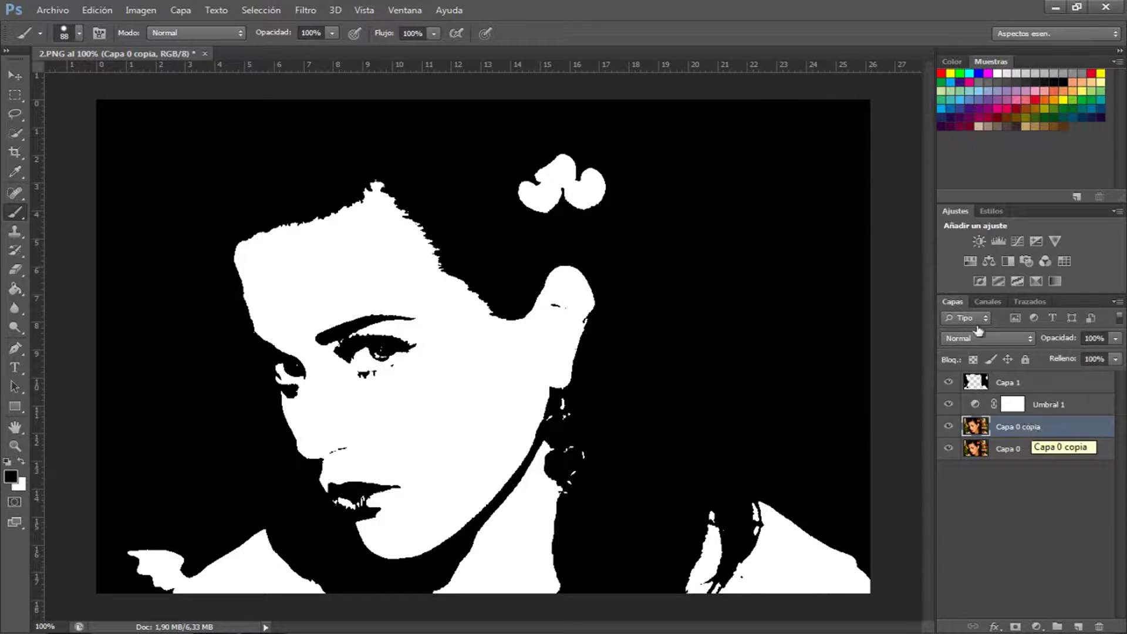
{"action": "left_click", "coordinate": [304, 11]}
{"action": "mouse_move", "coordinate": [321, 187]}
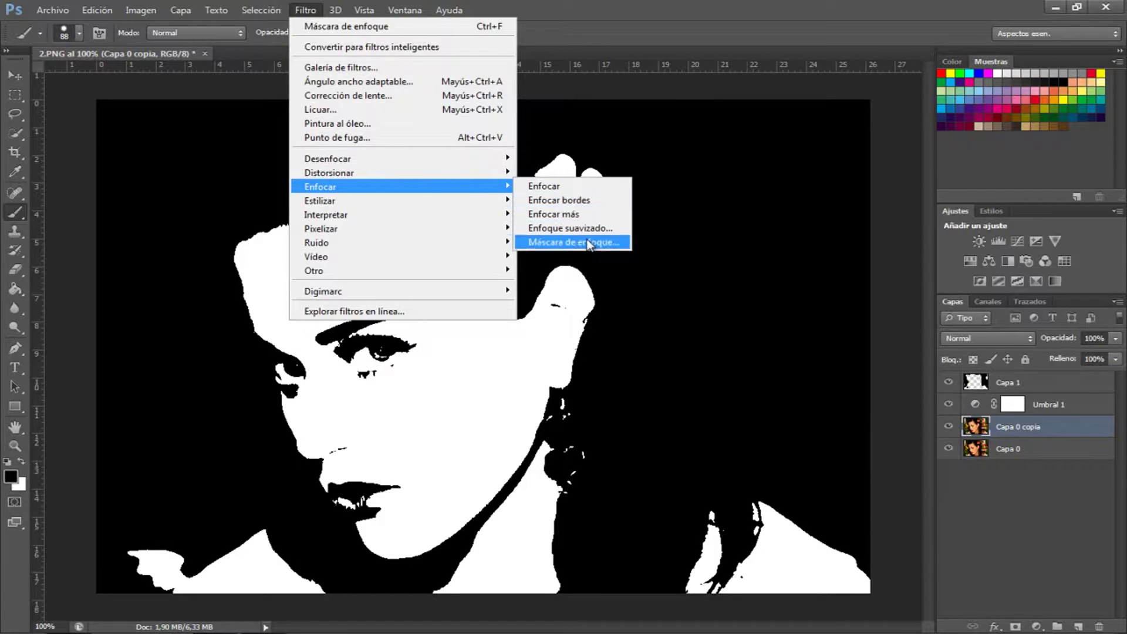
{"action": "left_click", "coordinate": [589, 243]}
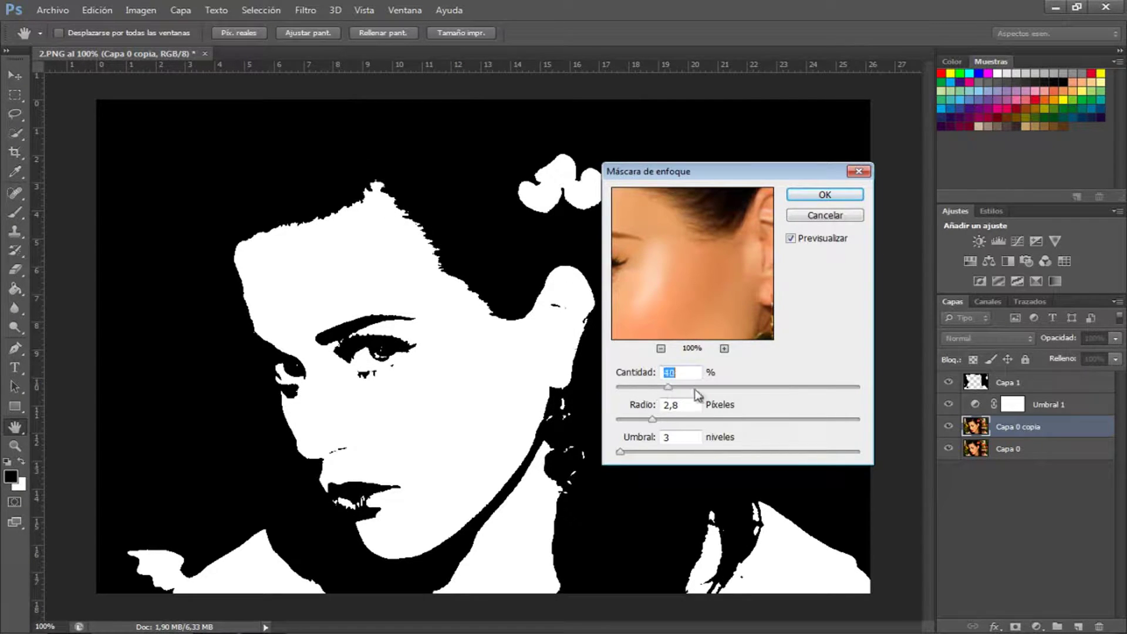
{"action": "left_click_drag", "start_coordinate": [695, 389], "coordinate": [794, 395]}
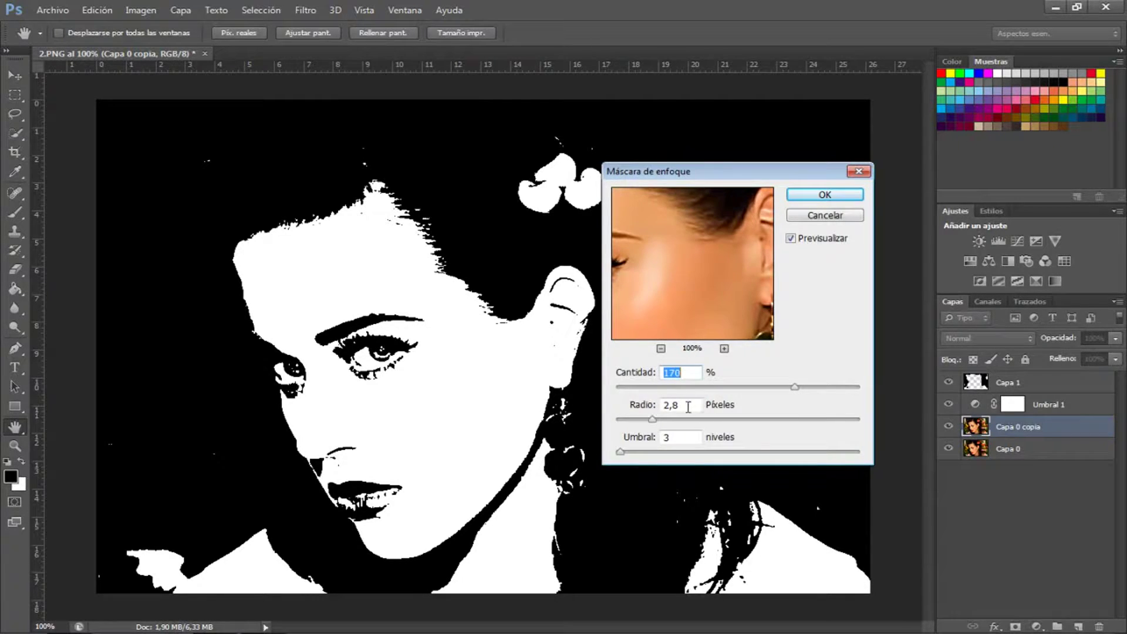
{"action": "left_click_drag", "start_coordinate": [657, 417], "coordinate": [654, 419]}
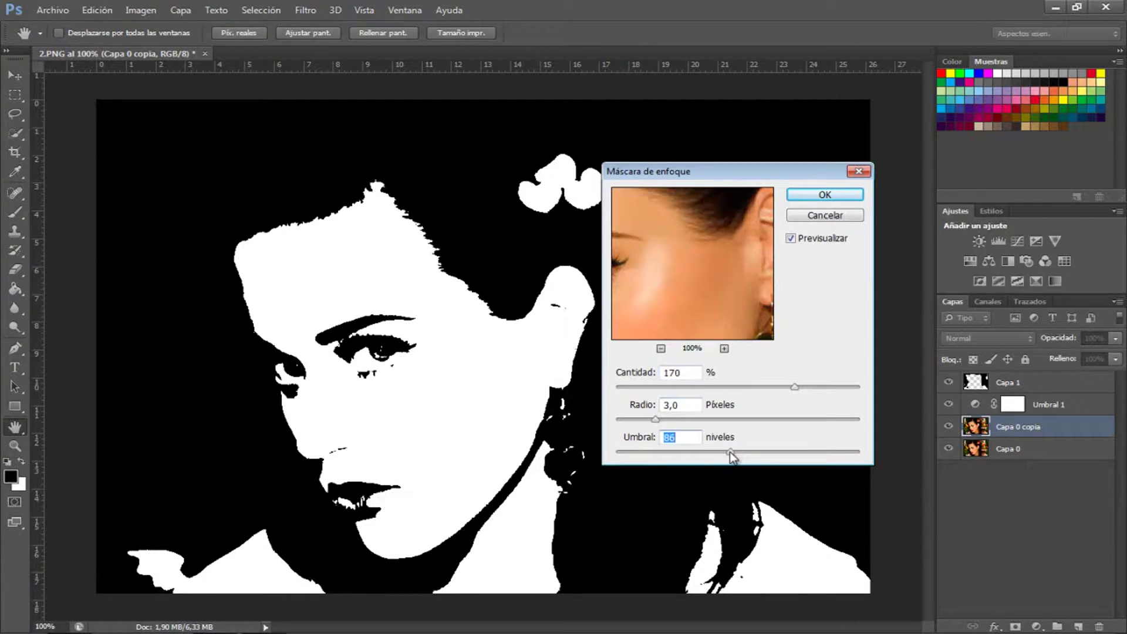
{"action": "left_click_drag", "start_coordinate": [730, 452], "coordinate": [618, 451]}
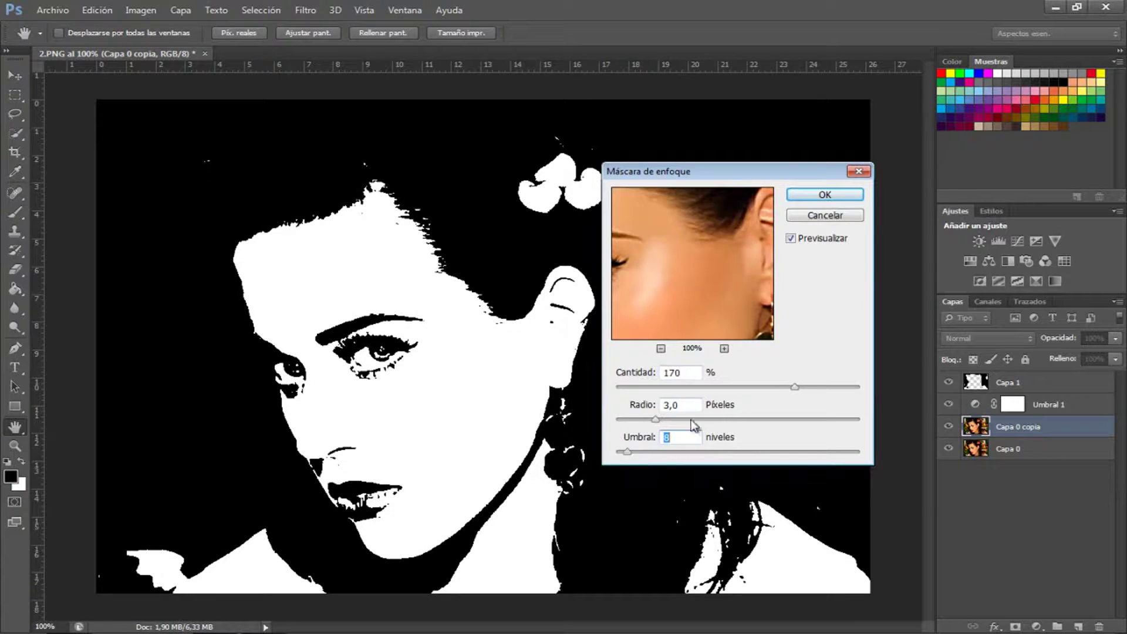
{"action": "left_click", "coordinate": [824, 195]}
{"action": "key", "text": "b"}
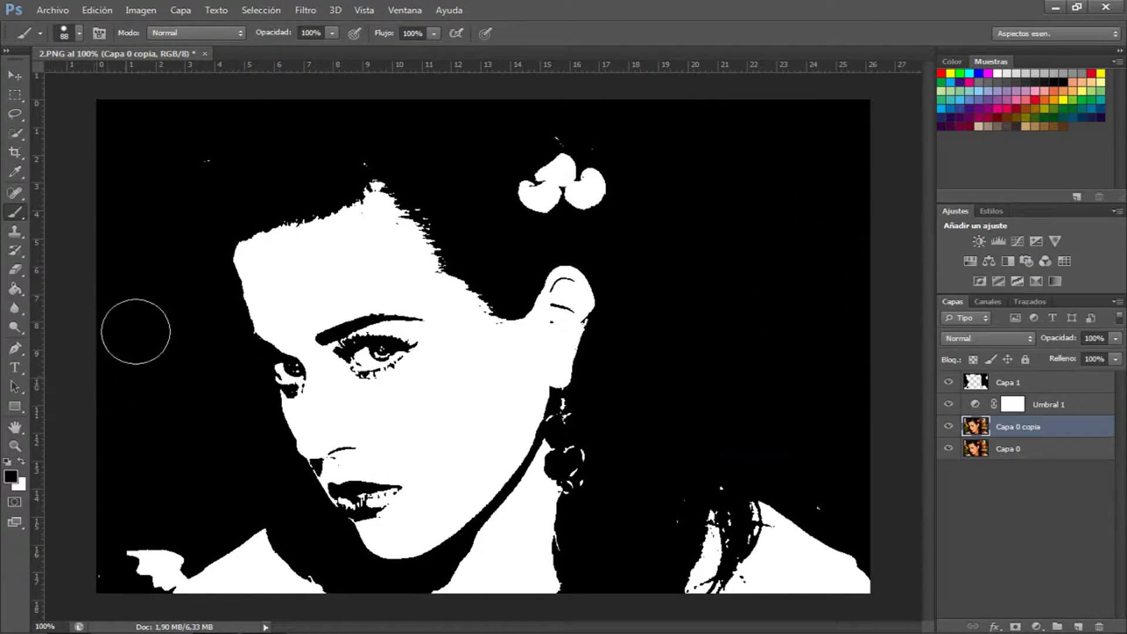
Step: On Capa 1, brush black over the stray white specks at upper left and lower right
{"action": "left_click", "coordinate": [1050, 386]}
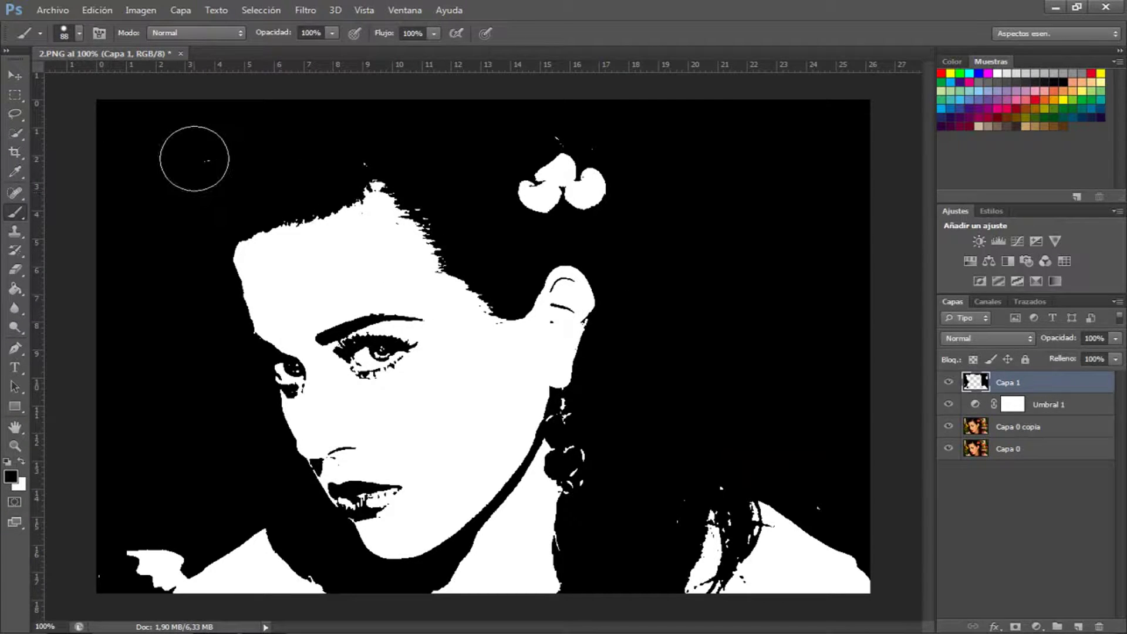
{"action": "left_click", "coordinate": [355, 146]}
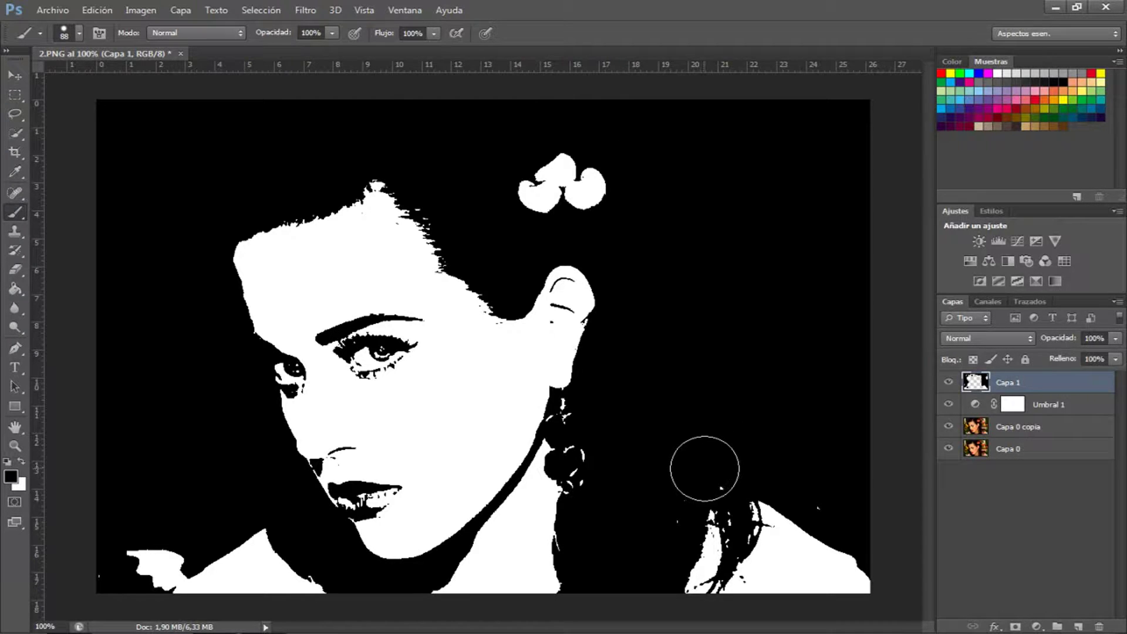
{"action": "left_click", "coordinate": [660, 502]}
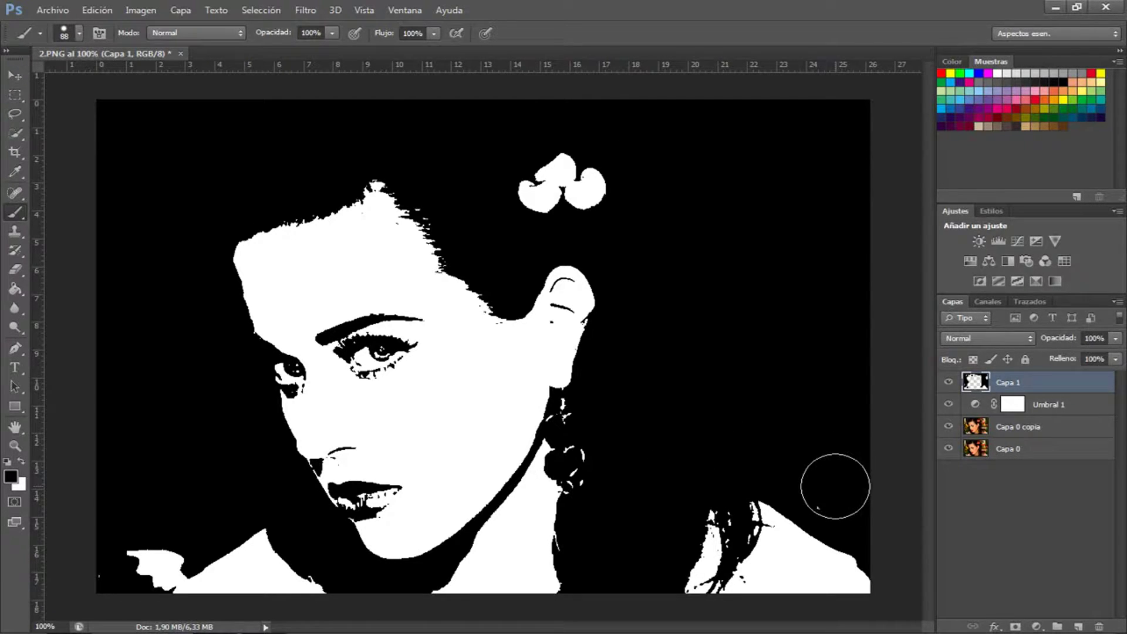
{"action": "left_click", "coordinate": [305, 10]}
{"action": "mouse_move", "coordinate": [314, 269]}
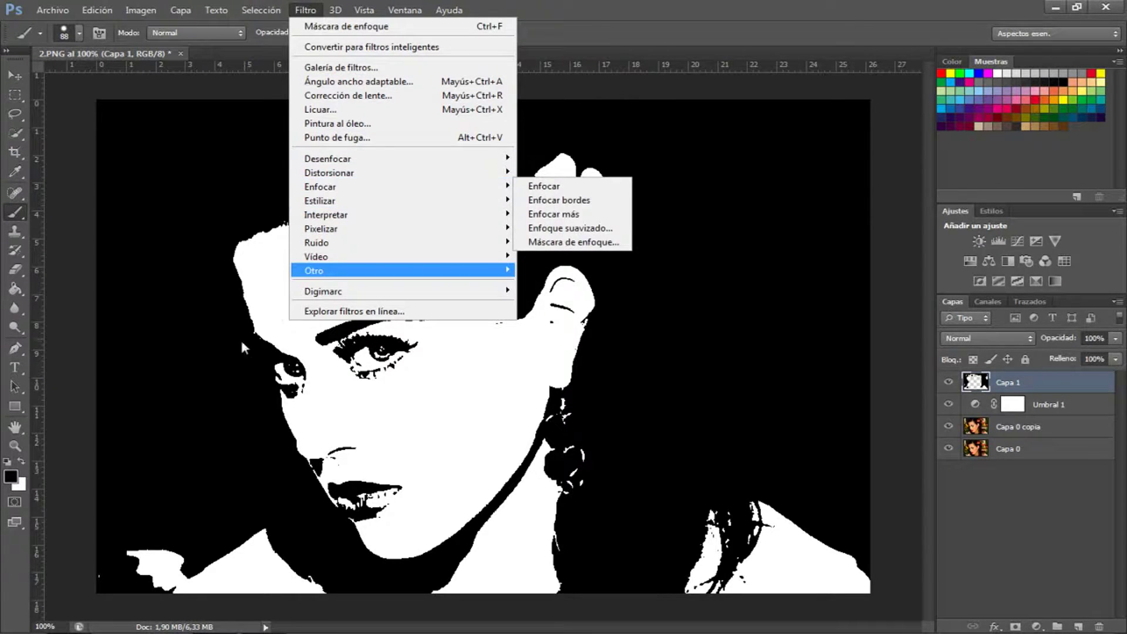
{"action": "left_click", "coordinate": [125, 428]}
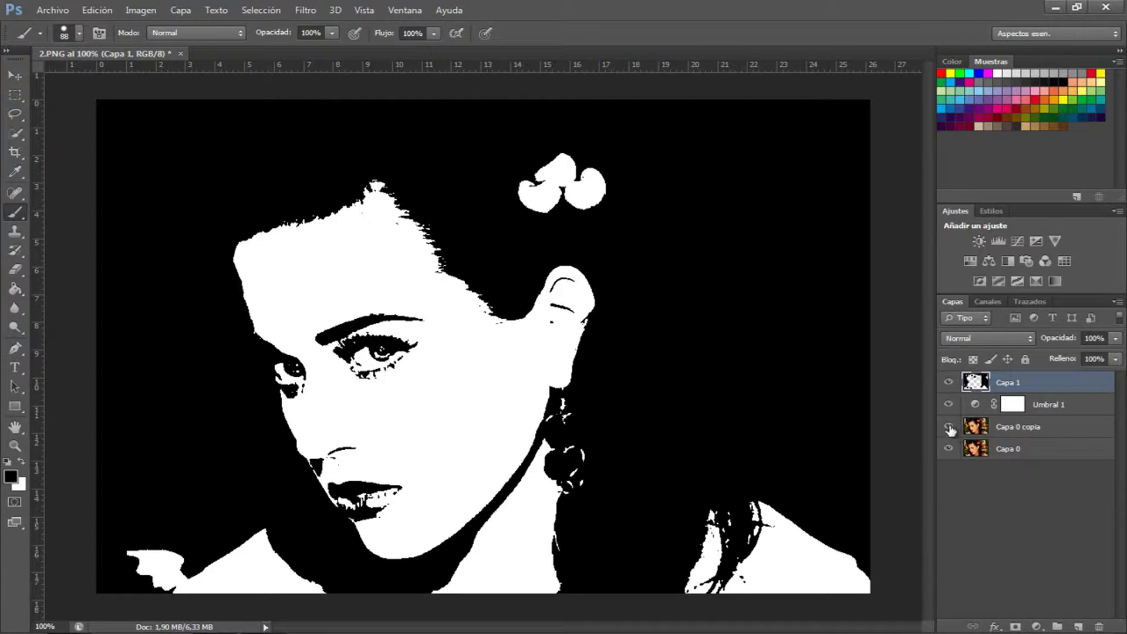
Step: Toggle Umbral 1 and Capa 1 to compare with the colour photo, then switch Photoshop windows
{"action": "left_click", "coordinate": [948, 404]}
{"action": "left_click", "coordinate": [948, 382]}
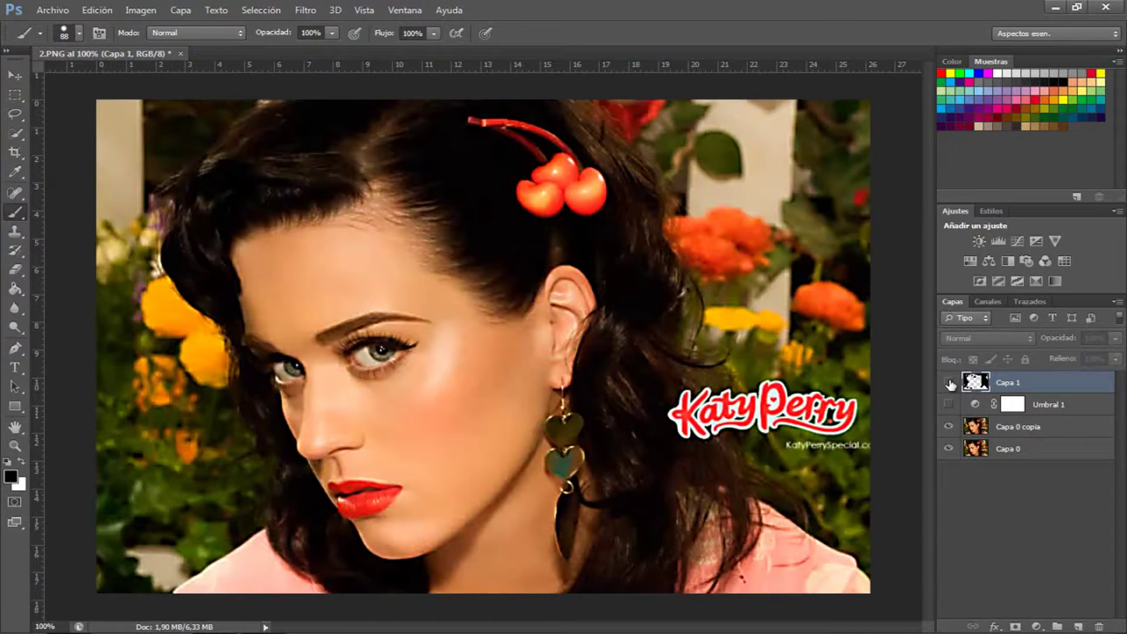
{"action": "left_click", "coordinate": [948, 404]}
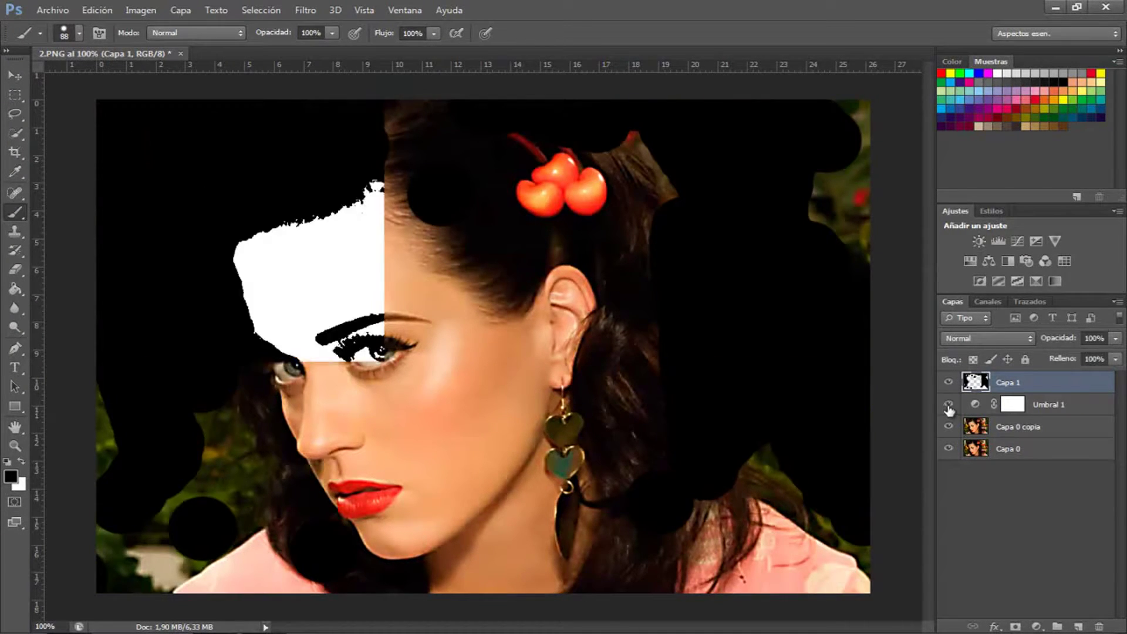
{"action": "left_click", "coordinate": [949, 404]}
{"action": "left_click", "coordinate": [948, 382]}
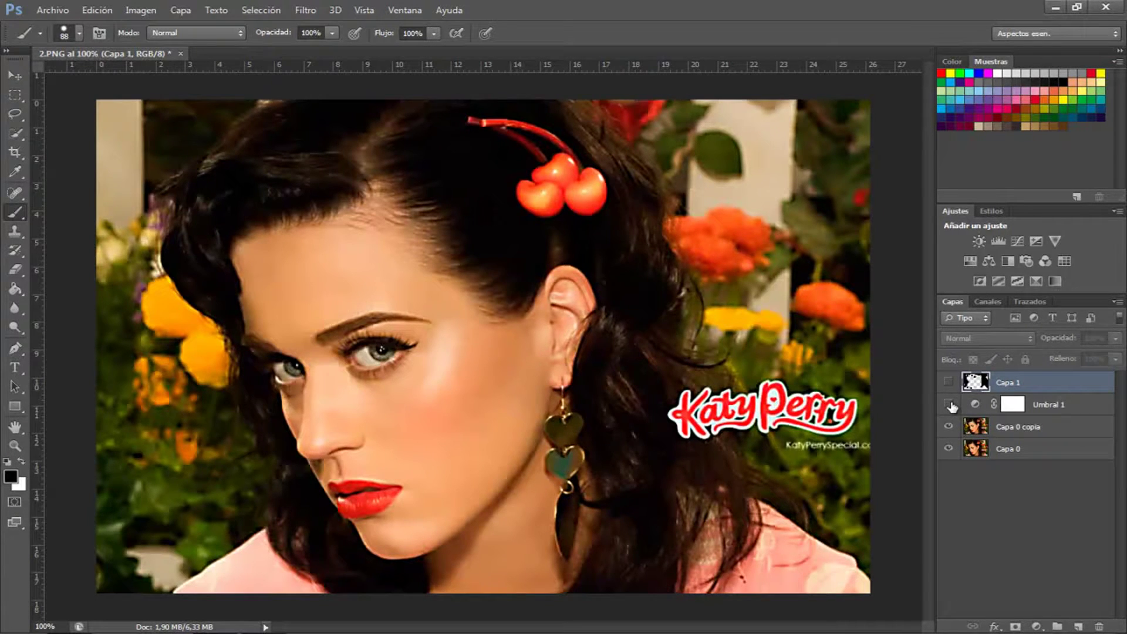
{"action": "left_click", "coordinate": [948, 404]}
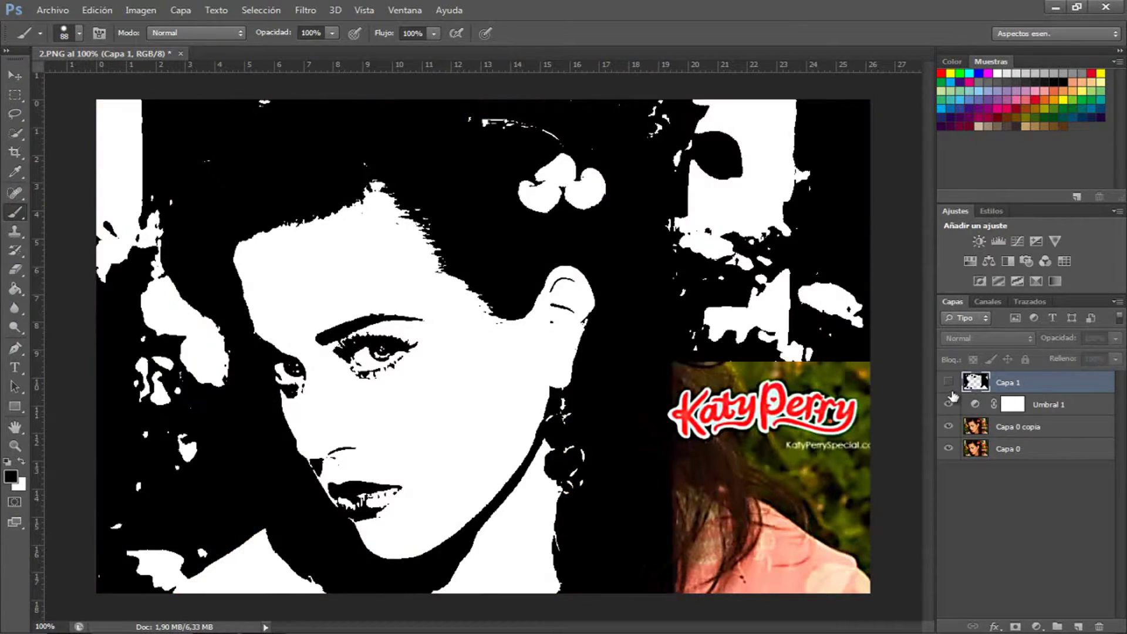
{"action": "left_click", "coordinate": [948, 382]}
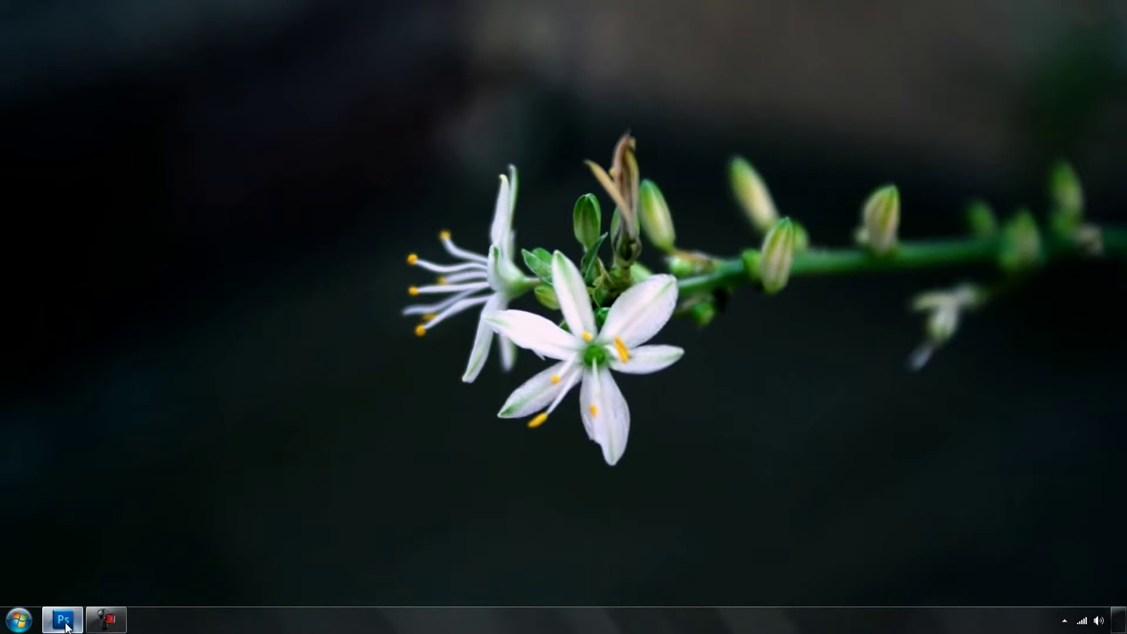
{"action": "left_click", "coordinate": [65, 622]}
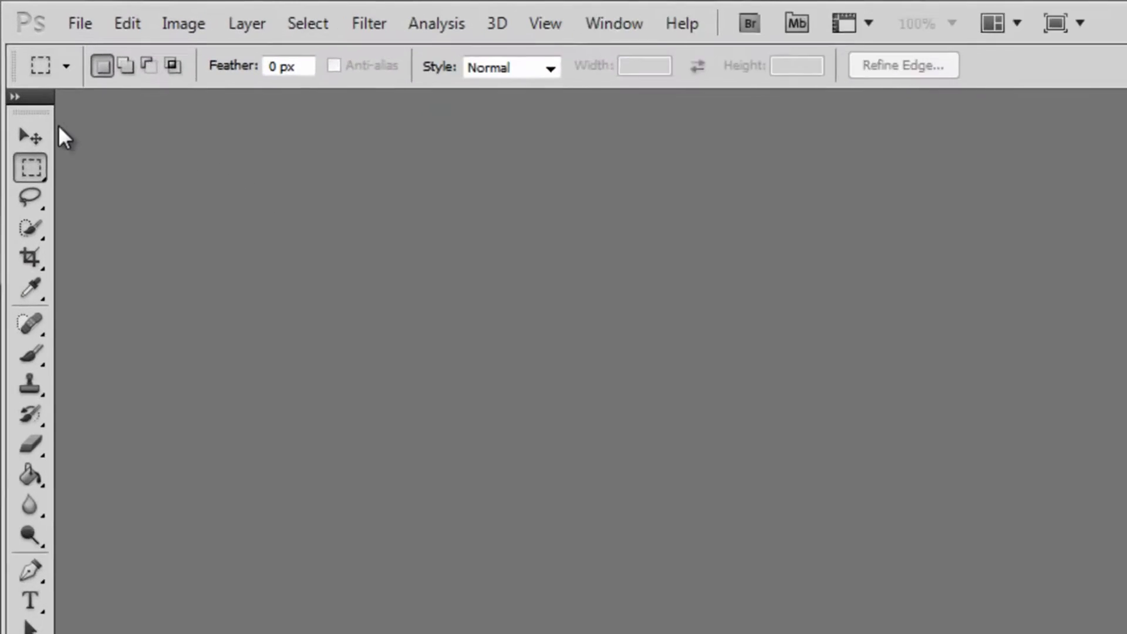
{"action": "left_click", "coordinate": [17, 73]}
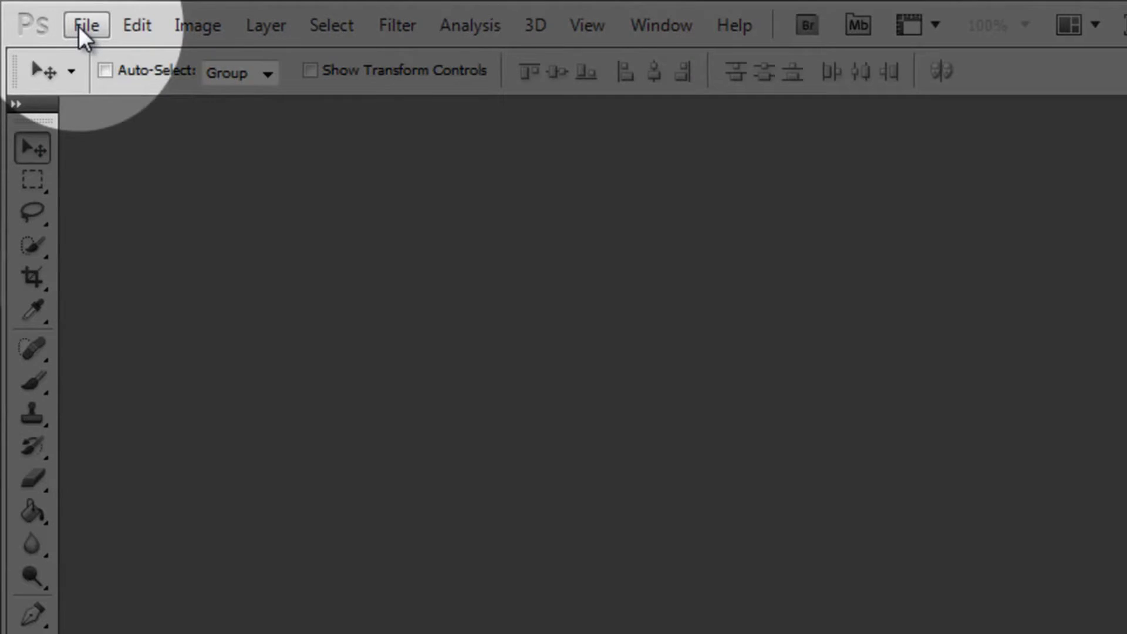
Step: Create the 670 × 627 px white Untitled-1 document and convert it from Grayscale to RGB
{"action": "left_click", "coordinate": [78, 26]}
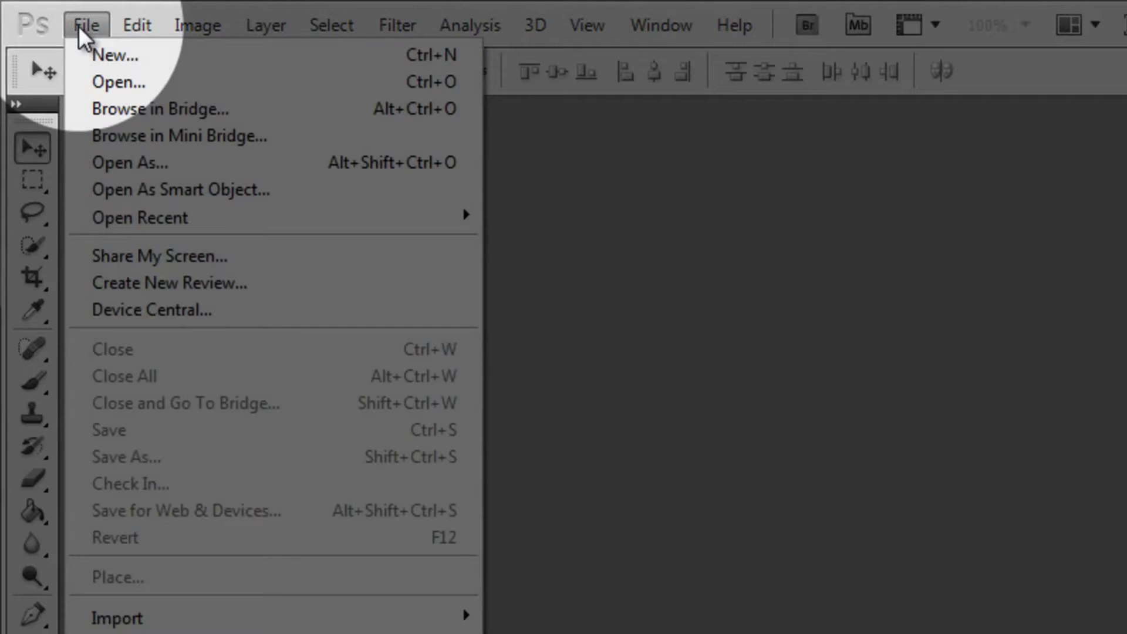
{"action": "left_click", "coordinate": [104, 50]}
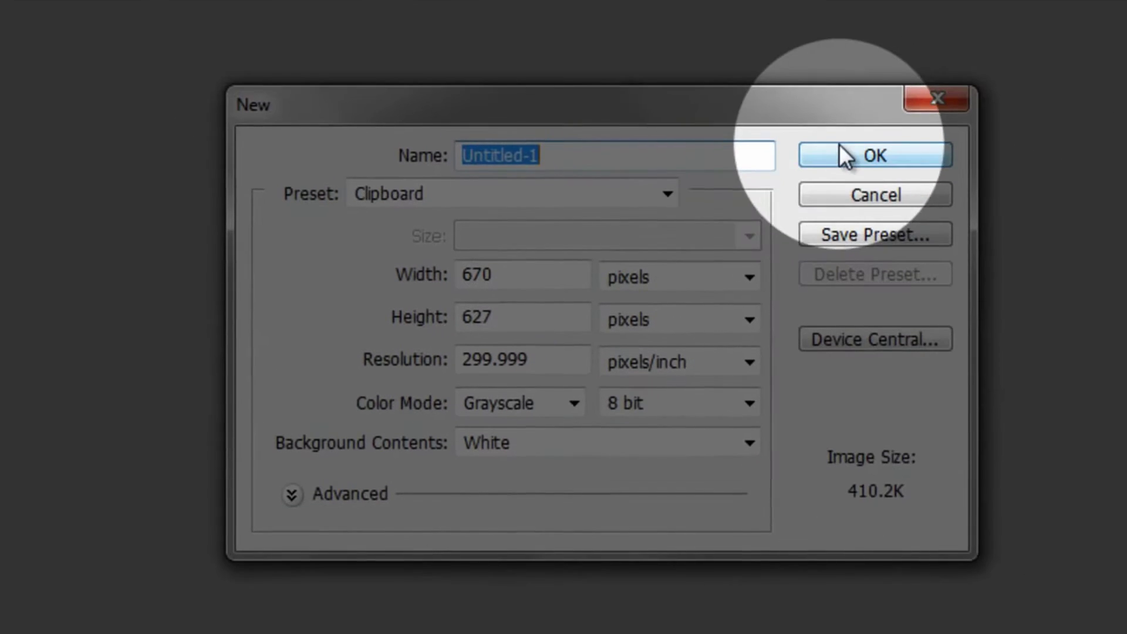
{"action": "left_click", "coordinate": [819, 160]}
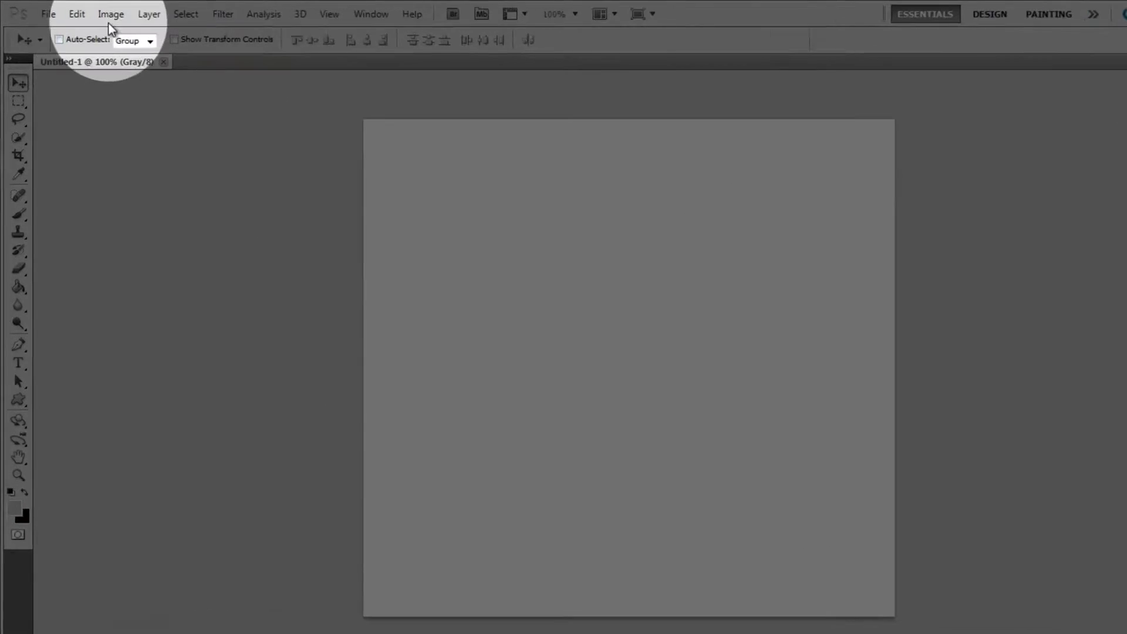
{"action": "left_click", "coordinate": [98, 13]}
{"action": "mouse_move", "coordinate": [264, 53]}
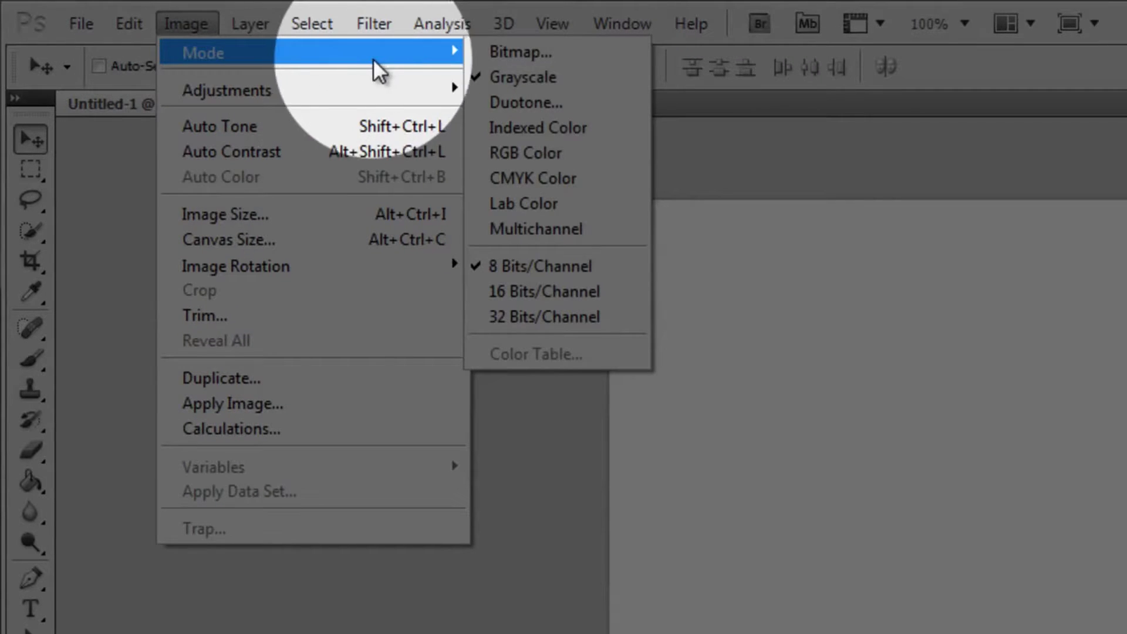
{"action": "left_click", "coordinate": [513, 151]}
{"action": "left_click", "coordinate": [17, 355]}
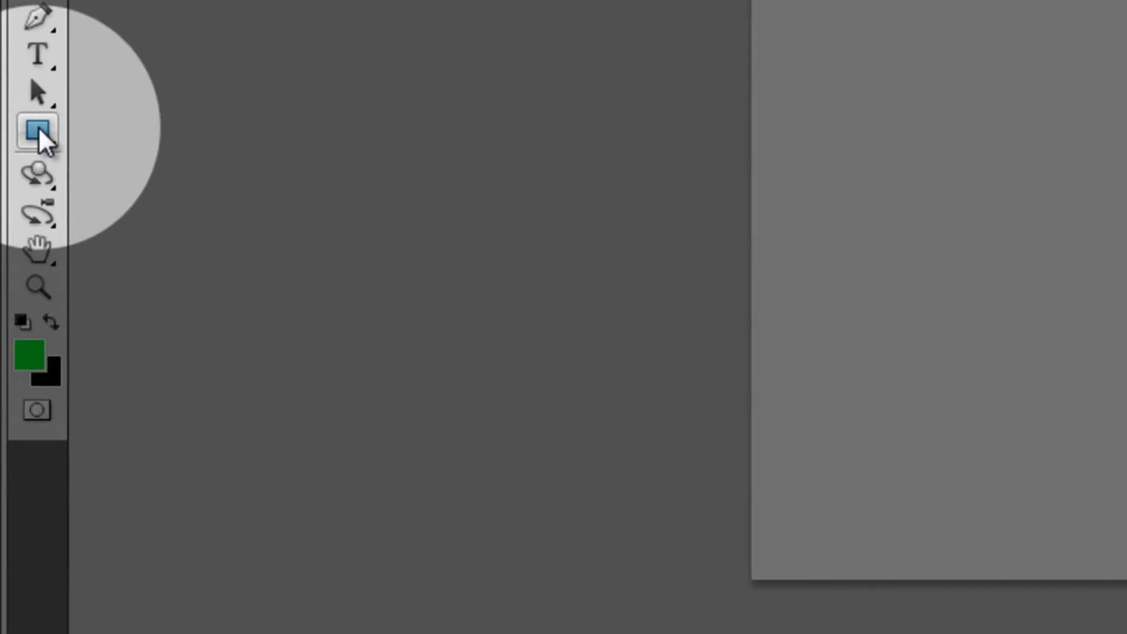
Step: Choose the Custom Shape tool and try loading the Artistic Textures shape set
{"action": "left_click", "coordinate": [37, 132]}
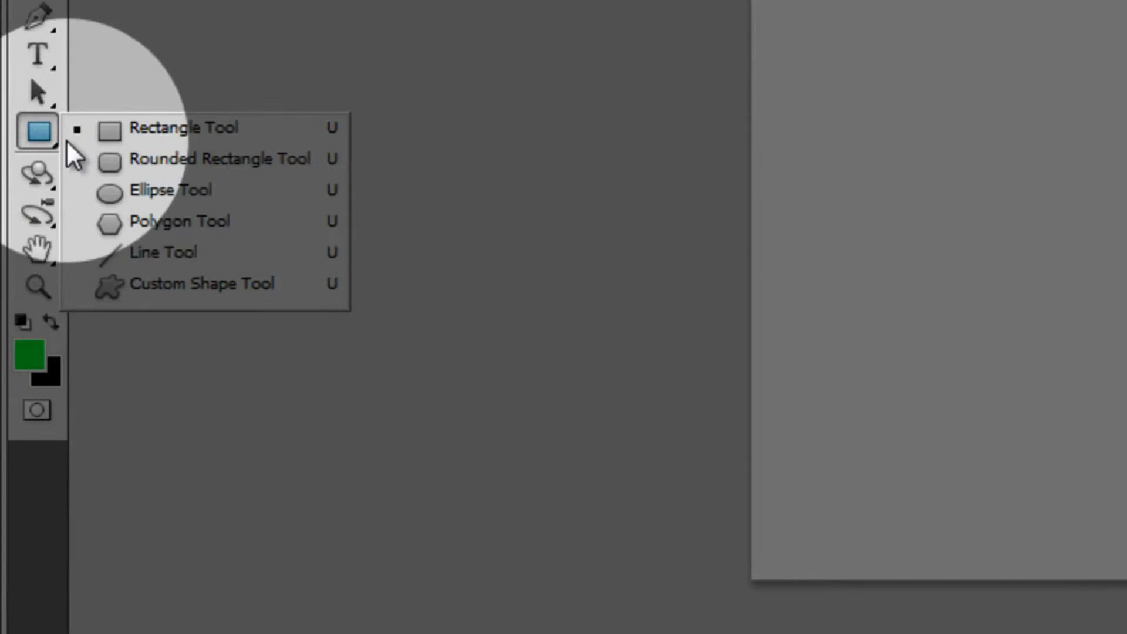
{"action": "left_click", "coordinate": [157, 287]}
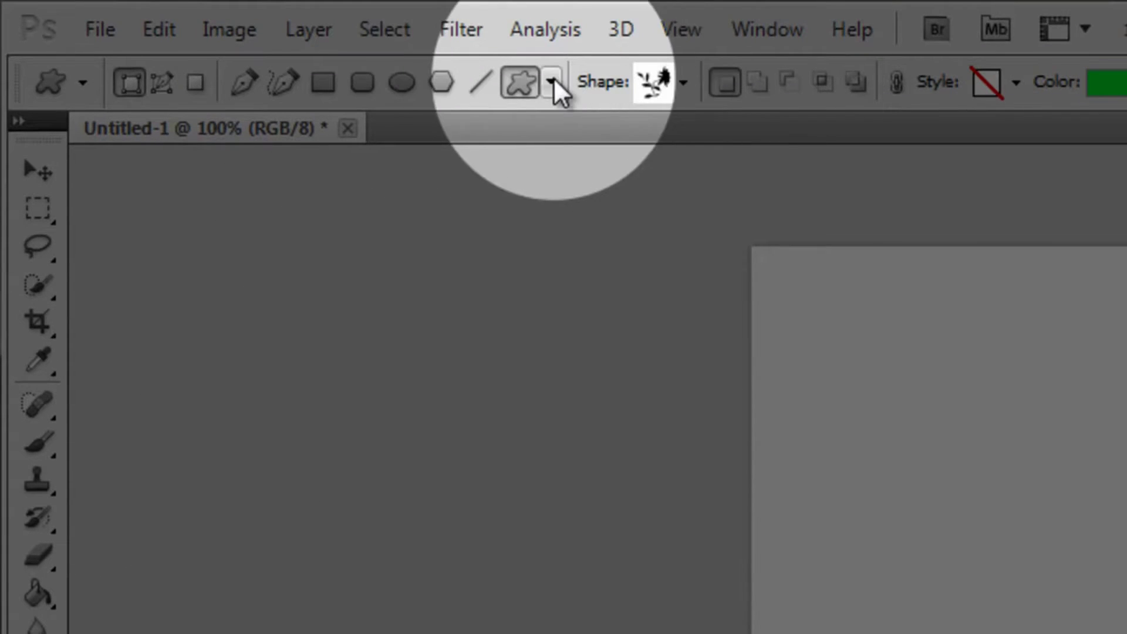
{"action": "left_click", "coordinate": [684, 85]}
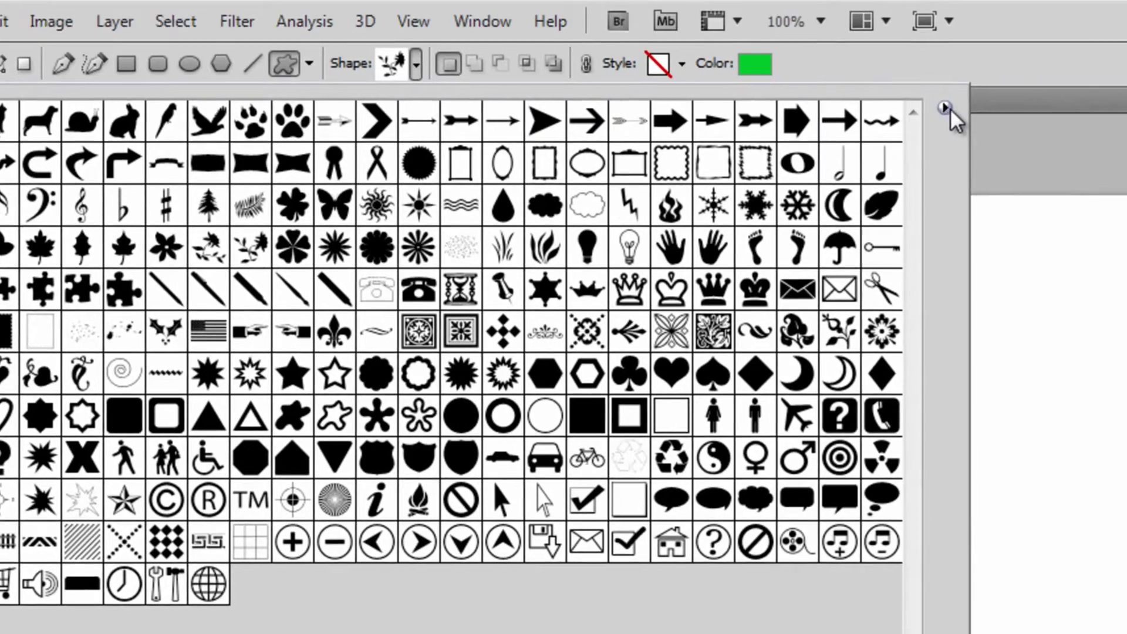
{"action": "left_click", "coordinate": [1076, 110]}
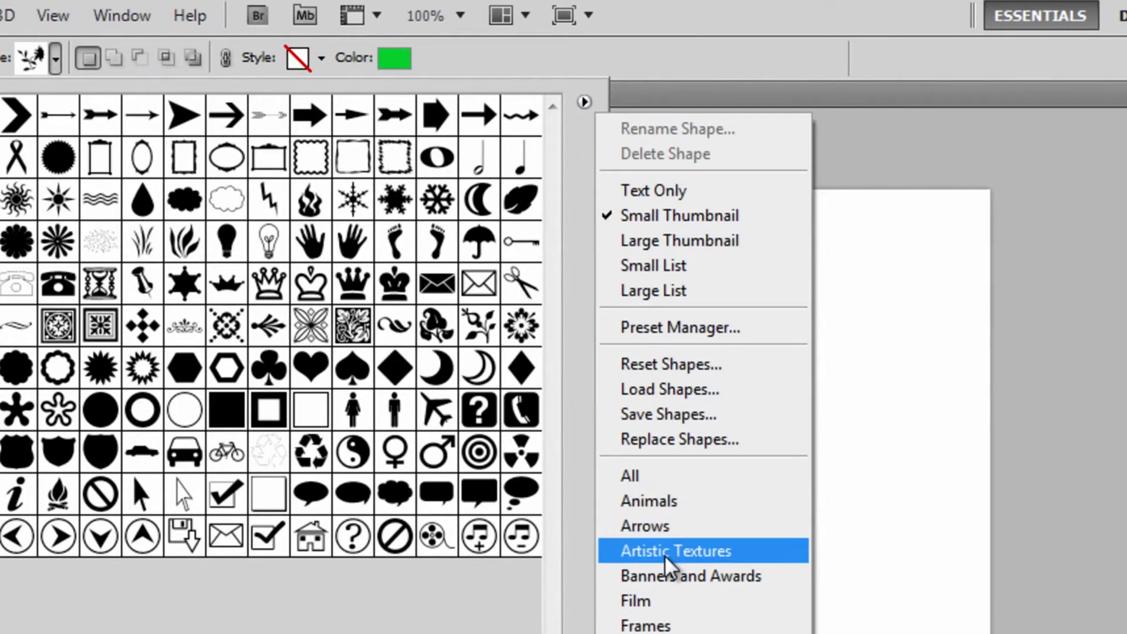
{"action": "left_click", "coordinate": [669, 550]}
{"action": "left_click", "coordinate": [774, 441]}
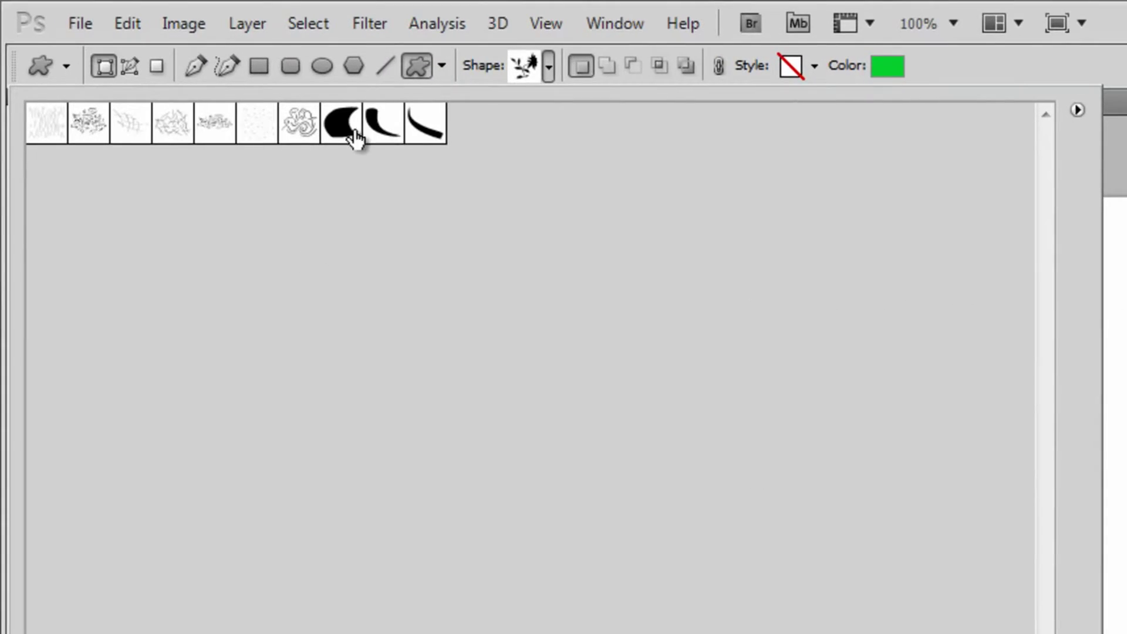
Step: Replace the shapes with the full All set and pick the flowering-branch shape
{"action": "left_click", "coordinate": [1077, 110]}
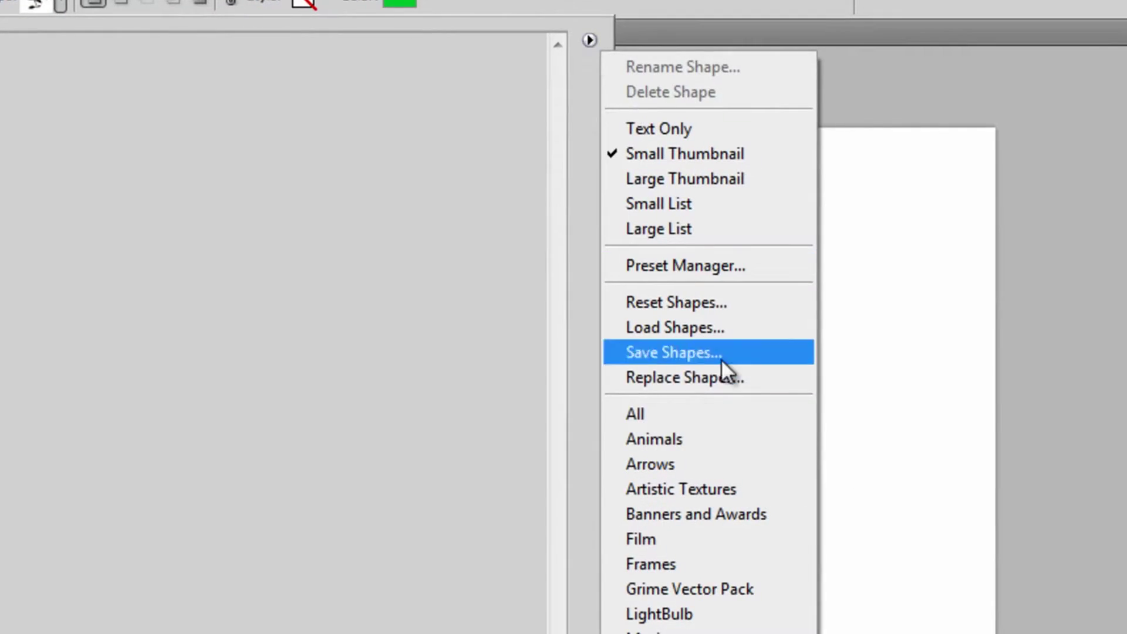
{"action": "left_click", "coordinate": [653, 414]}
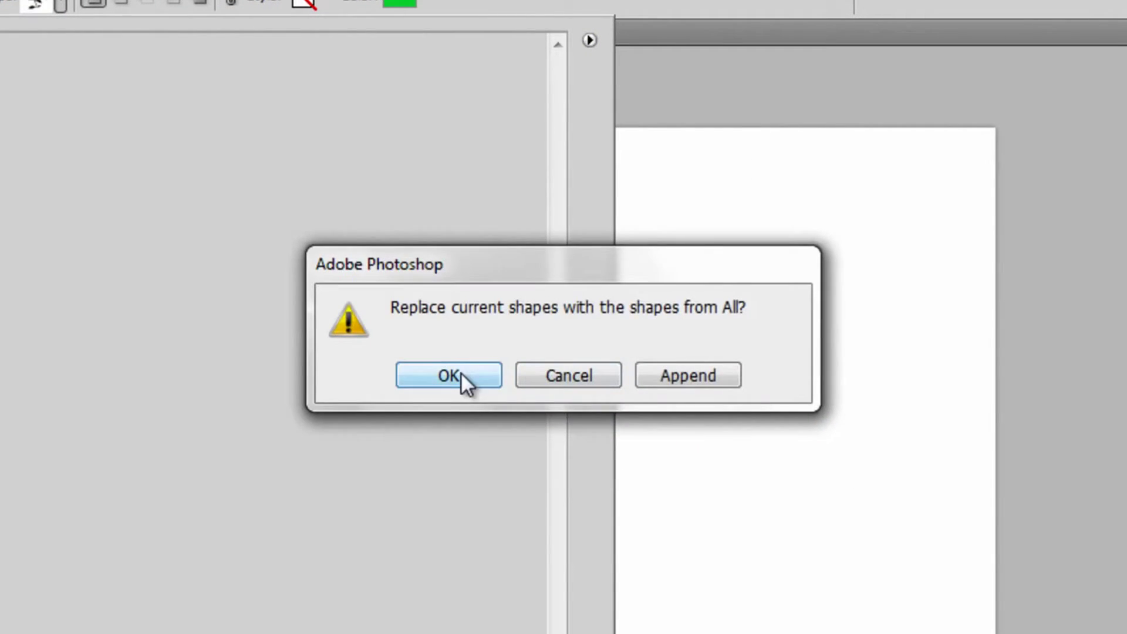
{"action": "left_click", "coordinate": [460, 375]}
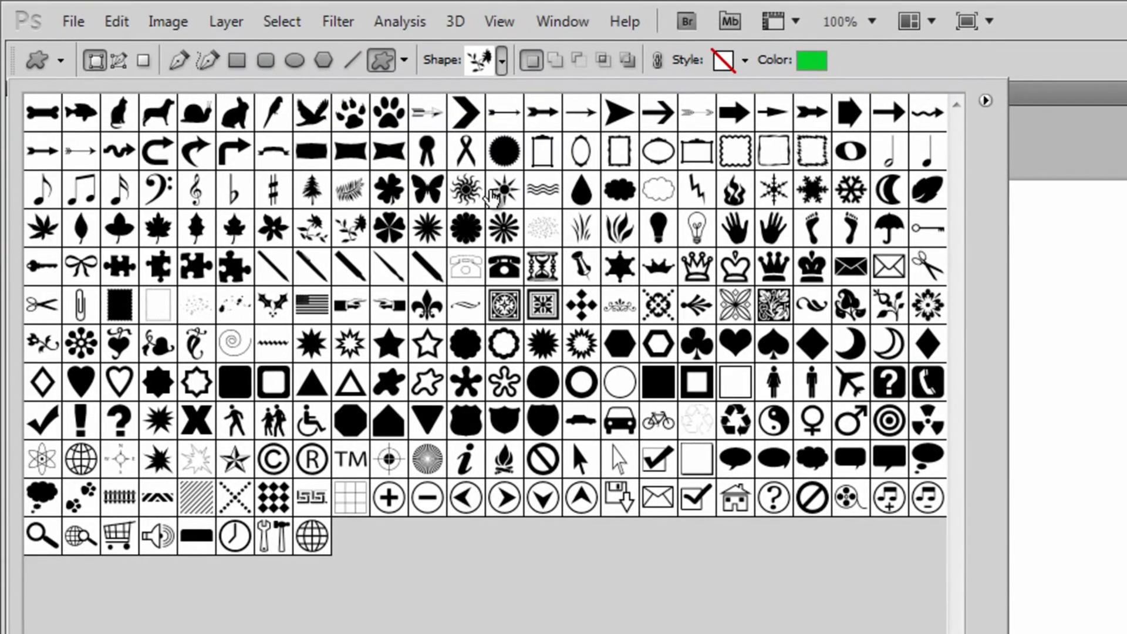
{"action": "double_click", "coordinate": [338, 236]}
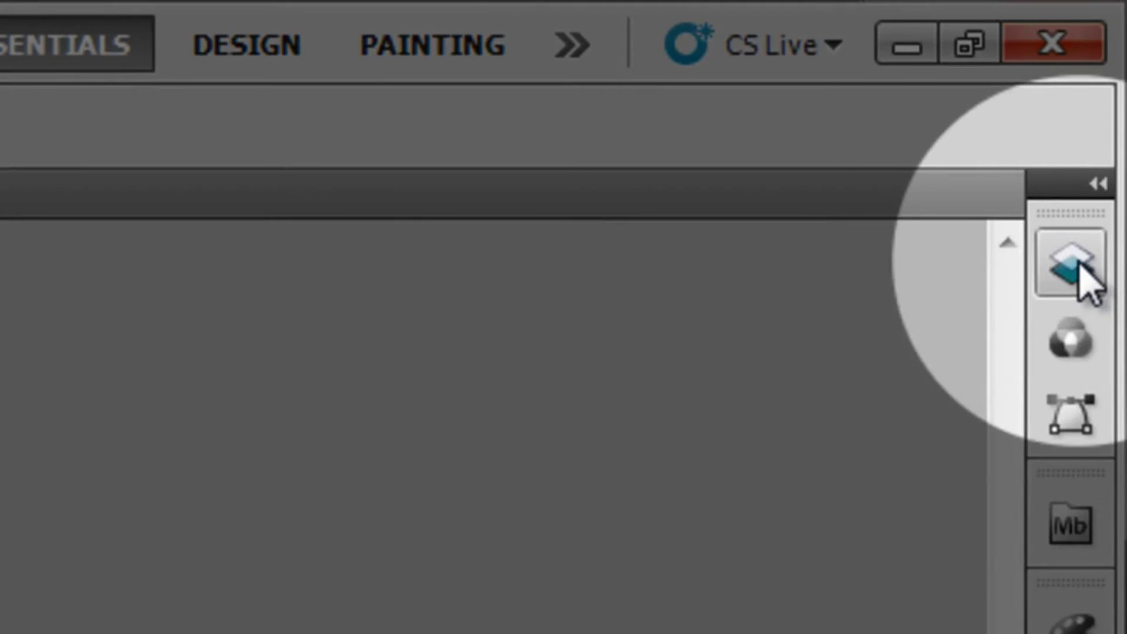
Step: Rasterize Shape 1's vector mask and load that mask as a selection of the branch
{"action": "left_click", "coordinate": [1080, 261]}
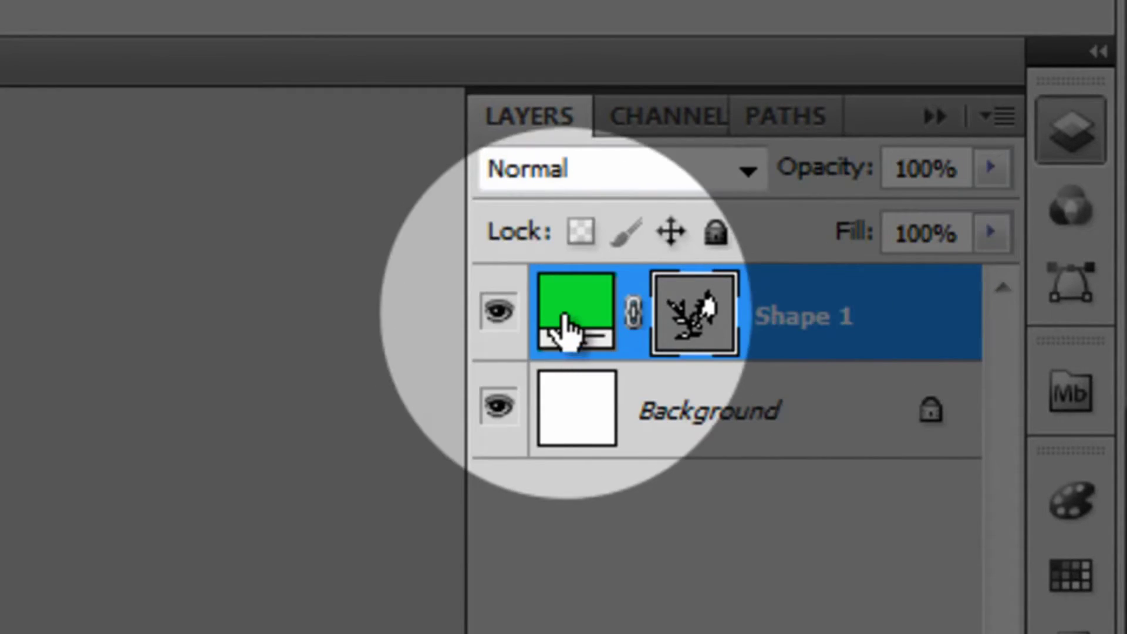
{"action": "right_click", "coordinate": [692, 307]}
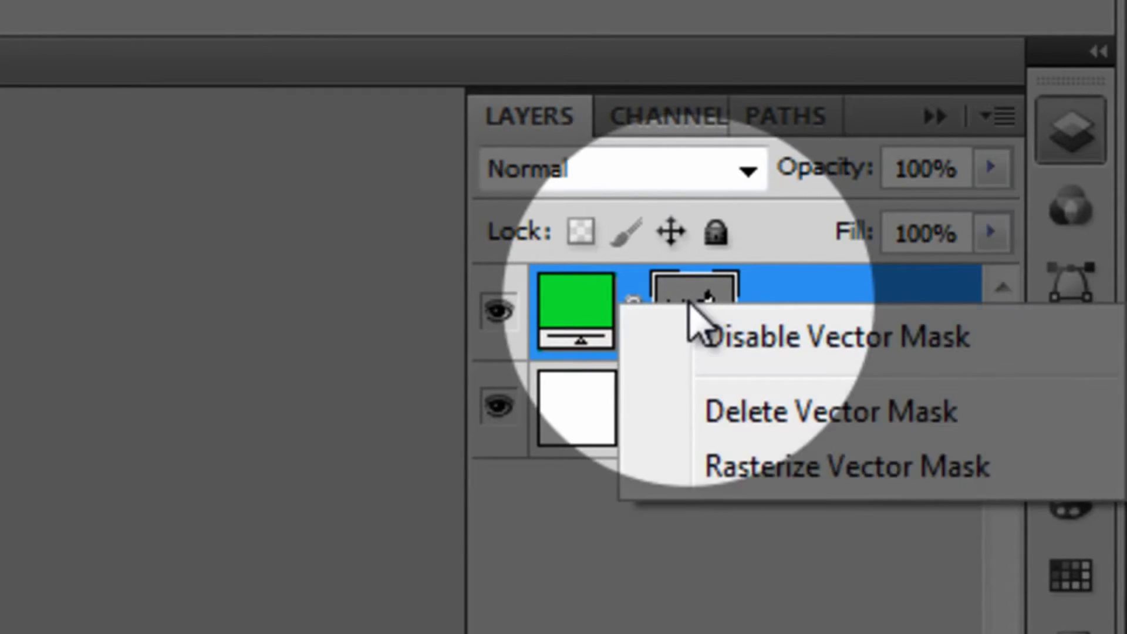
{"action": "left_click", "coordinate": [743, 470]}
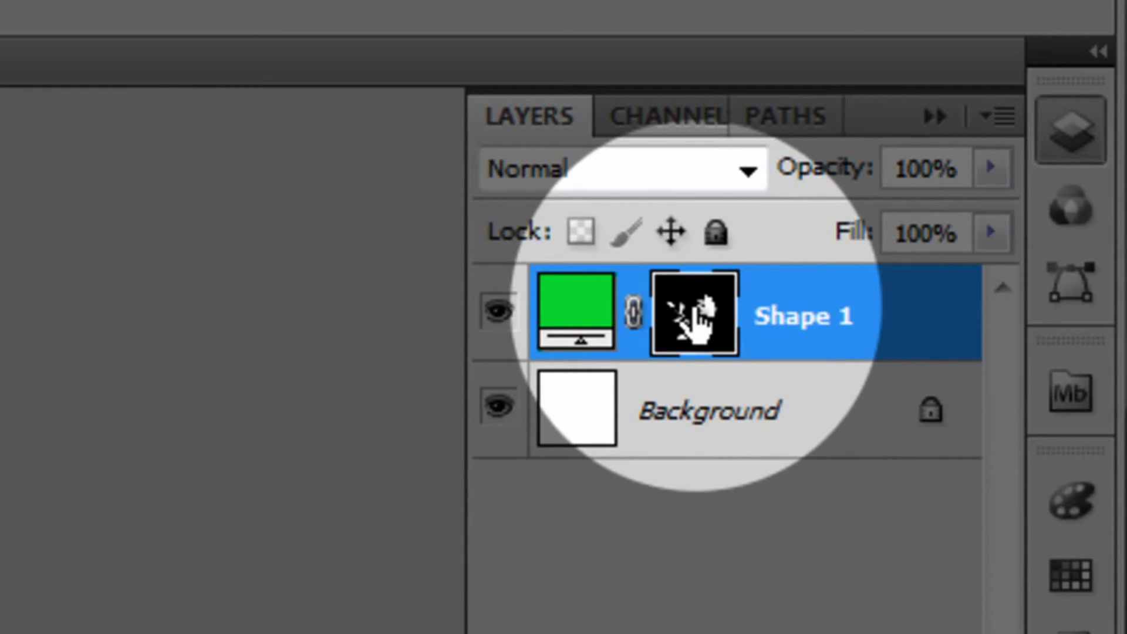
{"action": "right_click", "coordinate": [697, 317]}
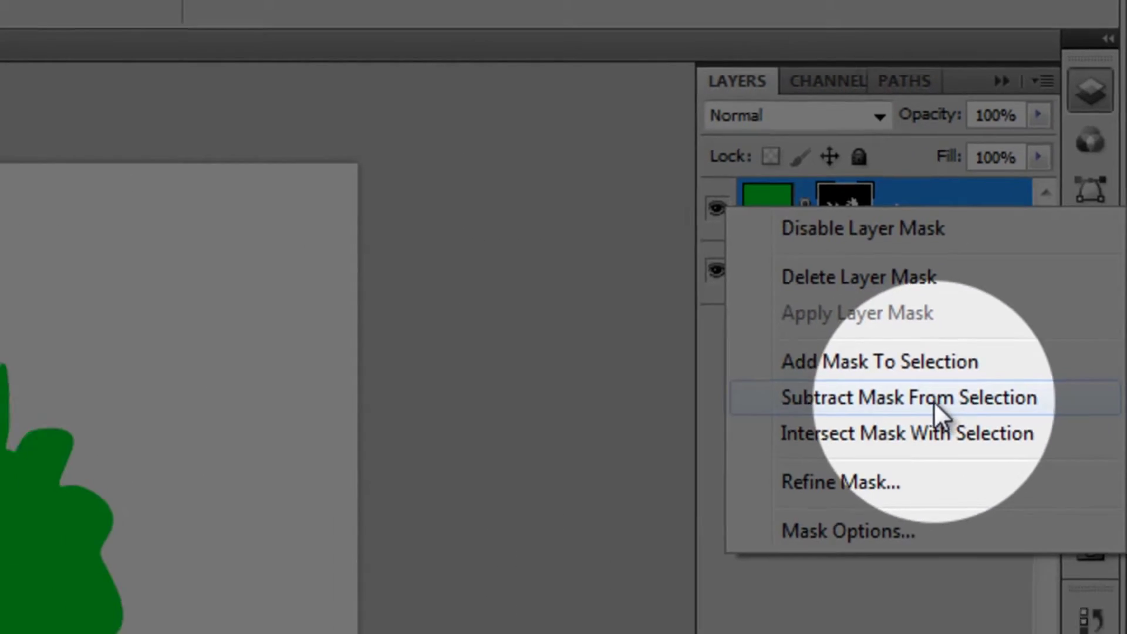
{"action": "left_click", "coordinate": [917, 429]}
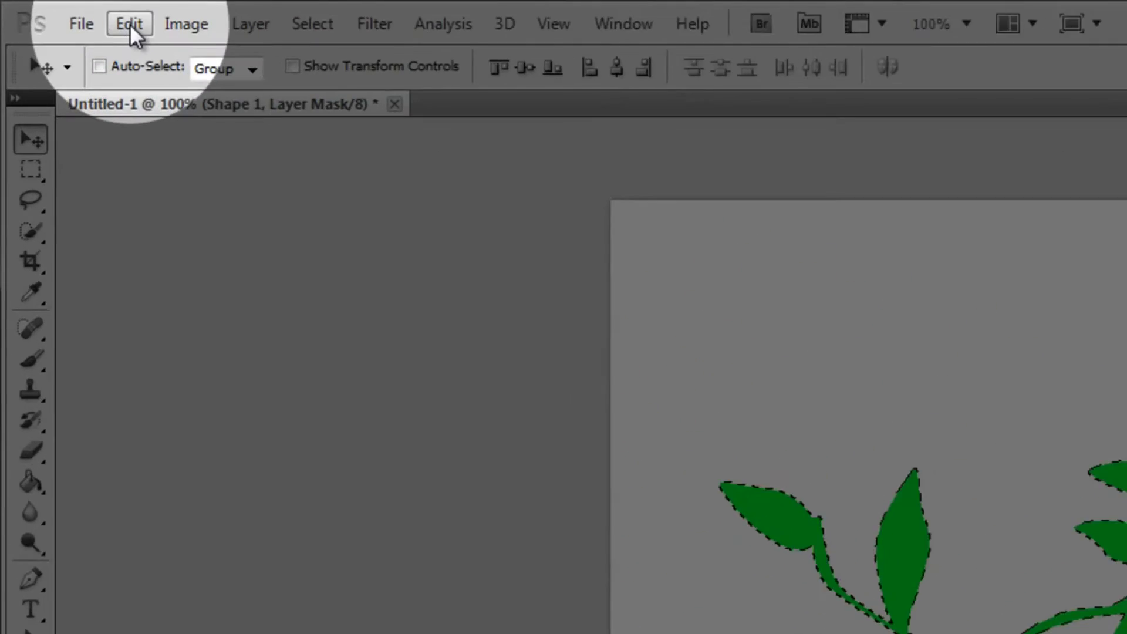
Step: Copy the selected flower and paste it as a new Layer 1
{"action": "left_click", "coordinate": [154, 35]}
{"action": "left_click", "coordinate": [179, 225]}
{"action": "left_click", "coordinate": [138, 28]}
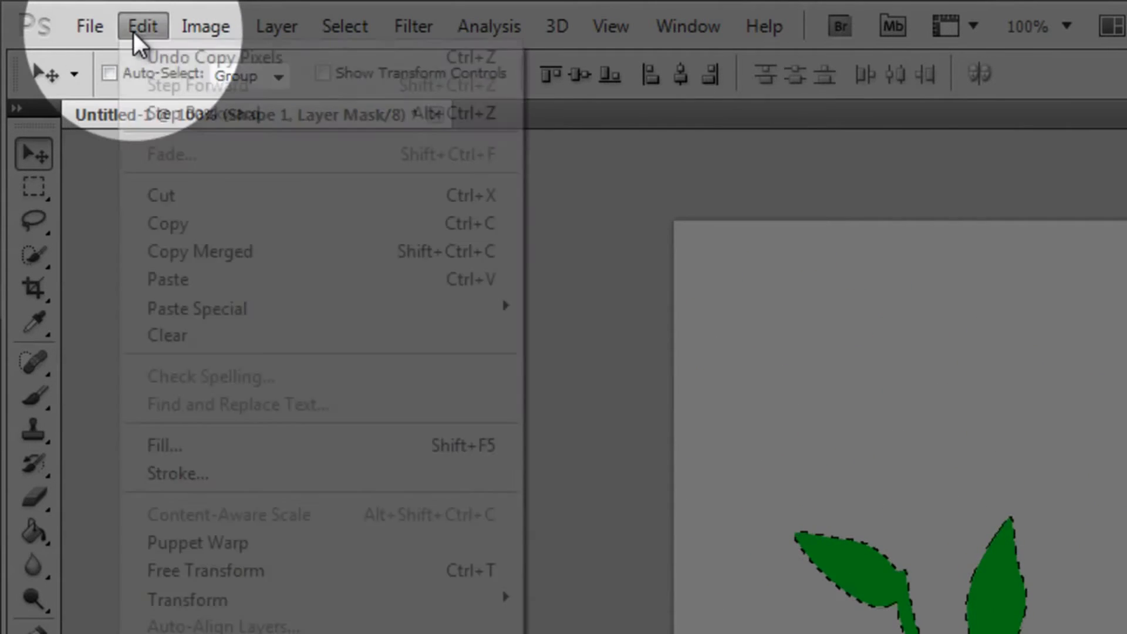
{"action": "left_click", "coordinate": [171, 278]}
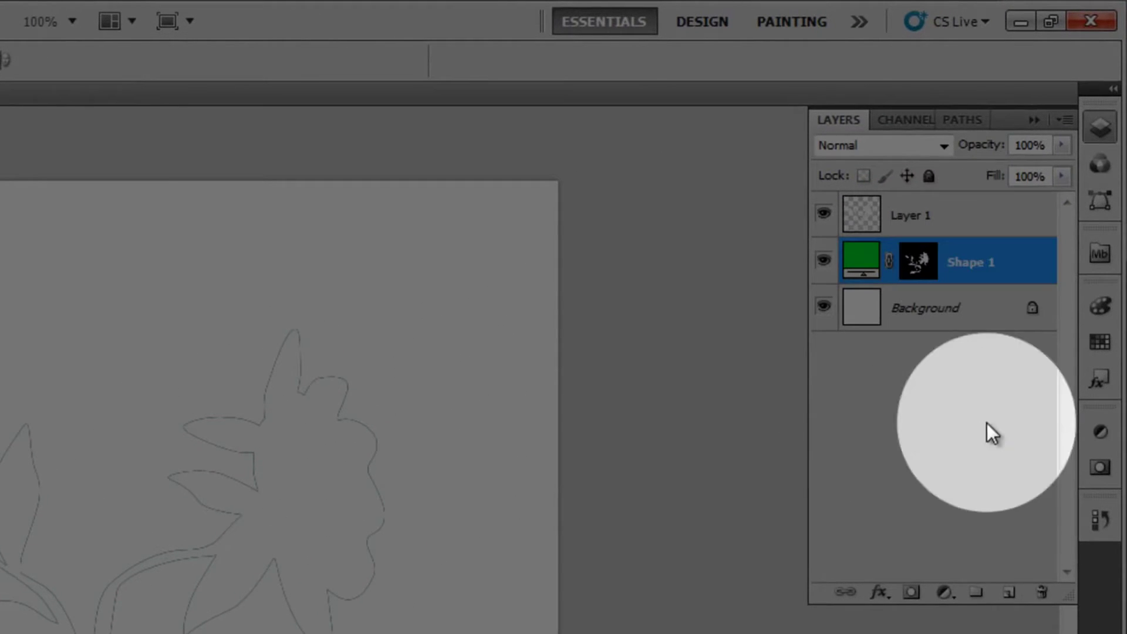
Step: Delete the Shape 1 layer and load Layer 1's pixels as a selection
{"action": "left_click", "coordinate": [1030, 594]}
{"action": "left_click", "coordinate": [167, 403]}
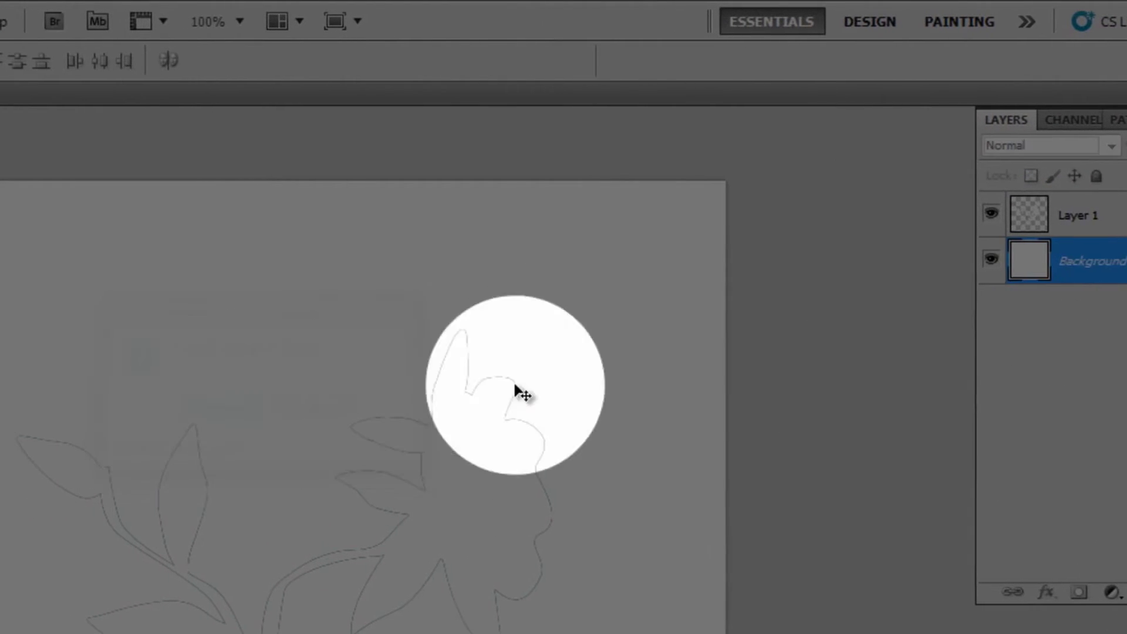
{"action": "left_click", "coordinate": [1030, 214]}
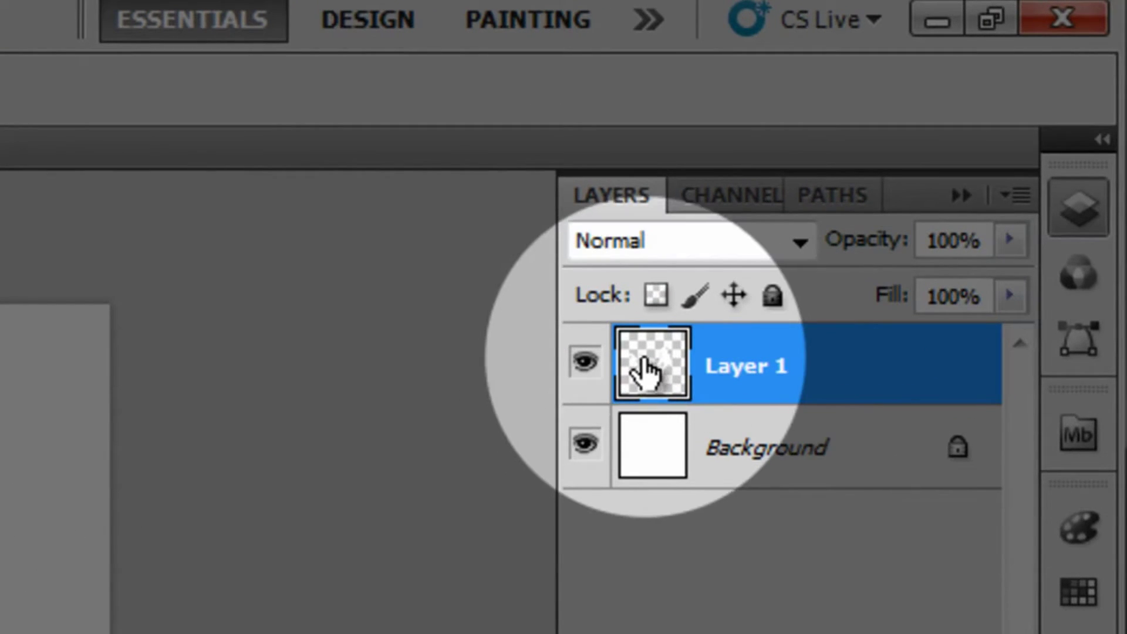
{"action": "right_click", "coordinate": [651, 370]}
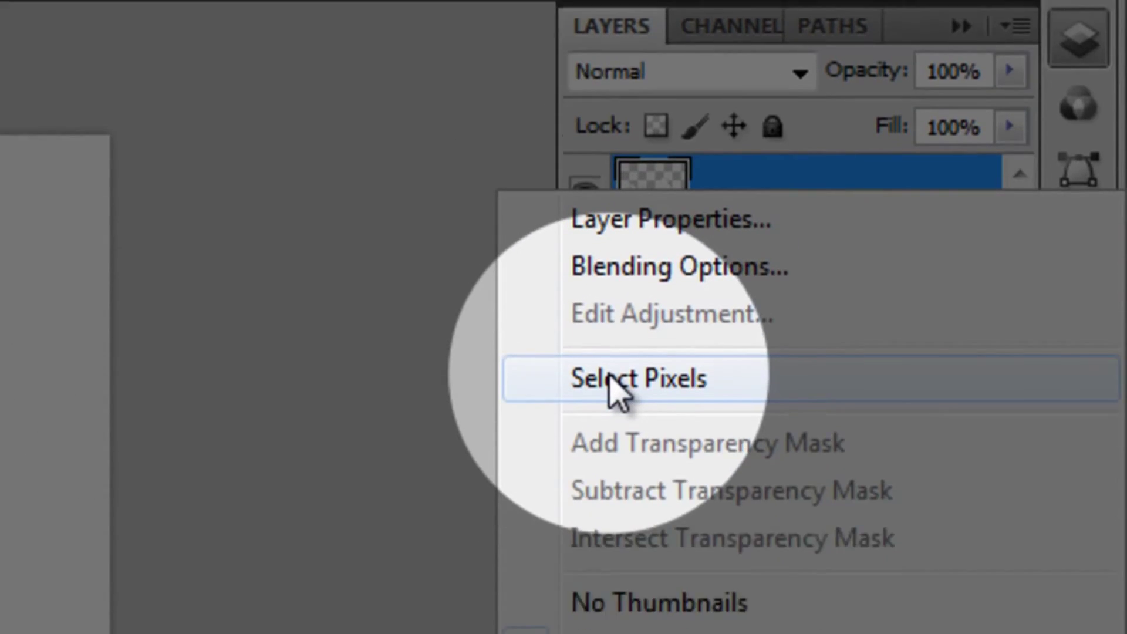
{"action": "left_click", "coordinate": [611, 249]}
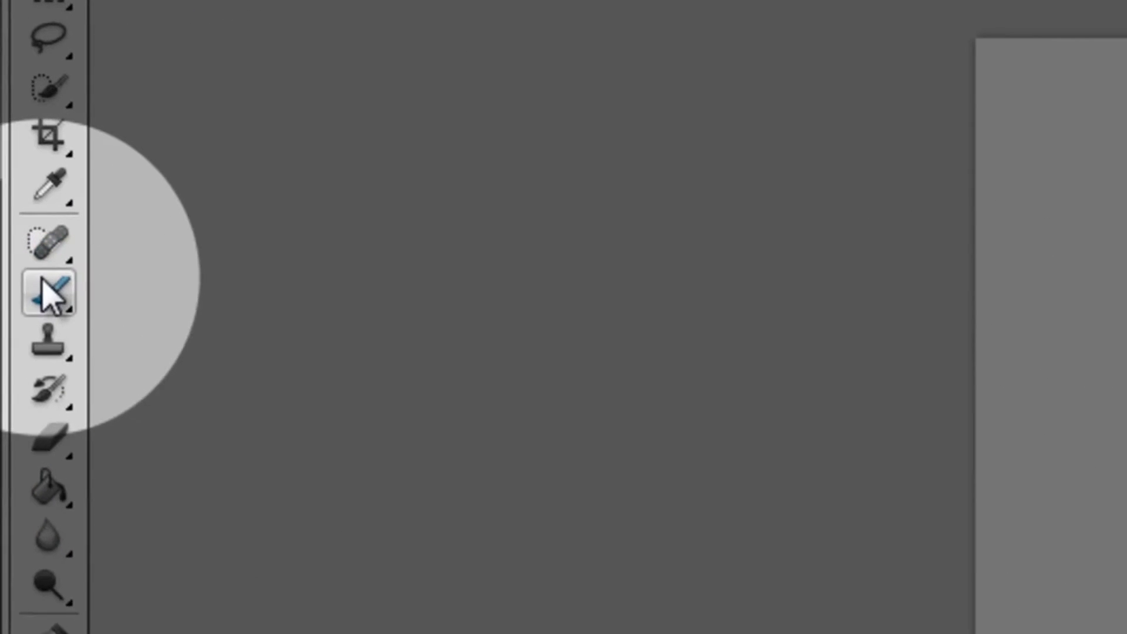
Step: Switch to the Brush Tool with a soft, large brush
{"action": "right_click", "coordinate": [16, 189]}
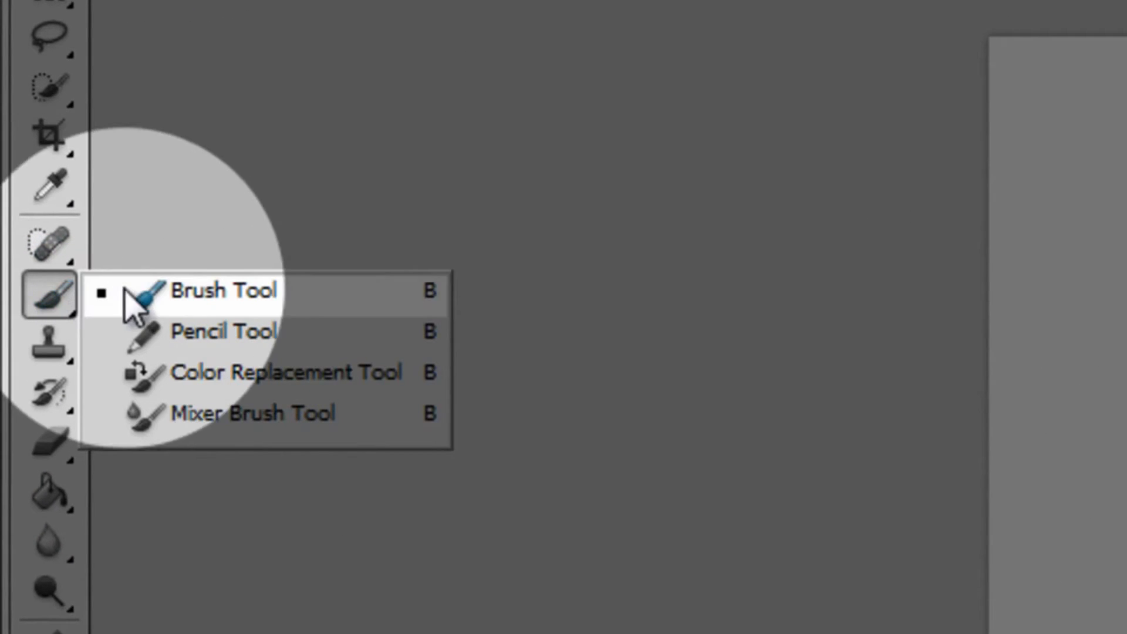
{"action": "left_click", "coordinate": [182, 355]}
{"action": "left_click", "coordinate": [222, 109]}
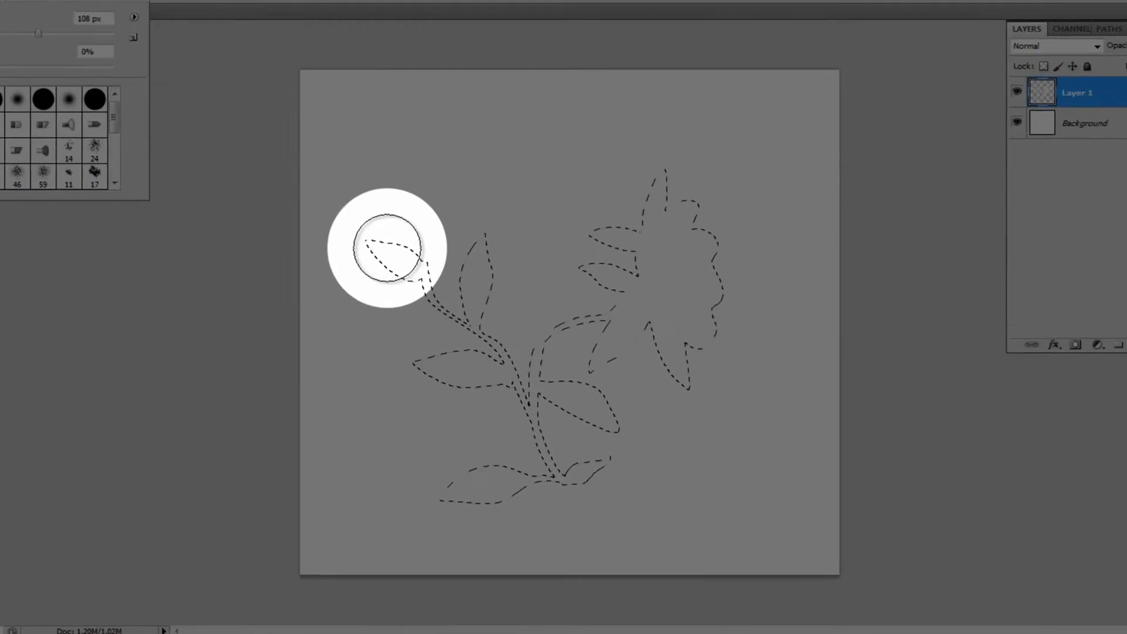
Step: Paint the stem and leaves green, then choose red fc0202 as the foreground colour
{"action": "mouse_move", "coordinate": [411, 267]}
{"action": "left_mouse_down"}
{"action": "mouse_move", "coordinate": [471, 271]}
{"action": "mouse_move", "coordinate": [478, 415]}
{"action": "mouse_move", "coordinate": [558, 367]}
{"action": "mouse_move", "coordinate": [616, 272]}
{"action": "mouse_move", "coordinate": [585, 298]}
{"action": "left_mouse_up"}
{"action": "left_click_drag", "start_coordinate": [643, 459], "coordinate": [557, 430]}
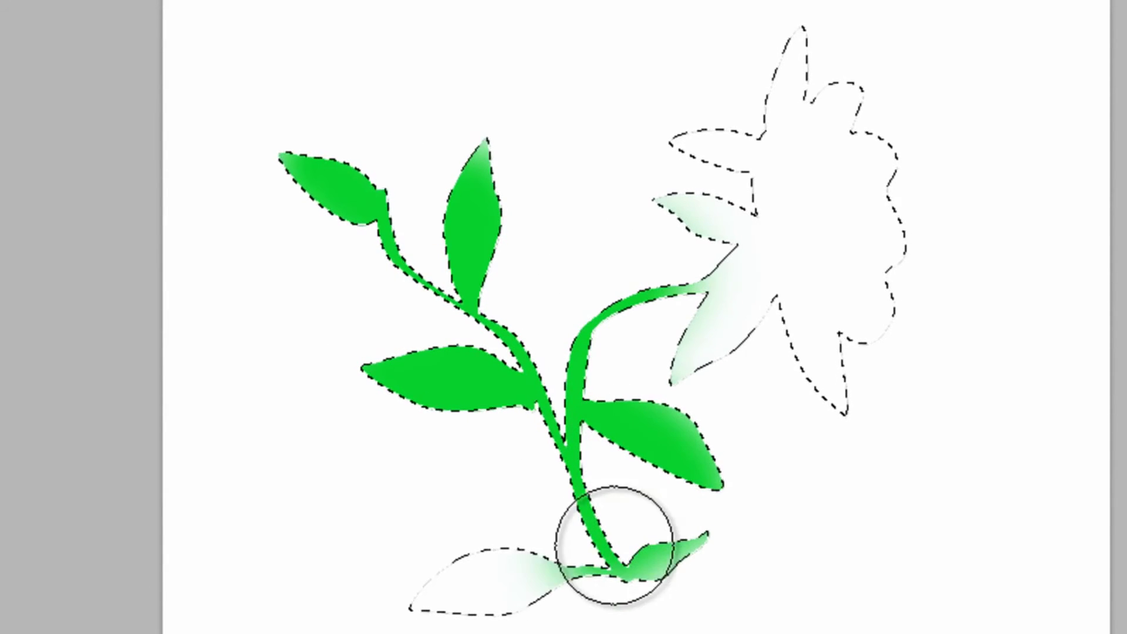
{"action": "left_click_drag", "start_coordinate": [614, 545], "coordinate": [353, 603]}
{"action": "left_click_drag", "start_coordinate": [364, 183], "coordinate": [673, 559]}
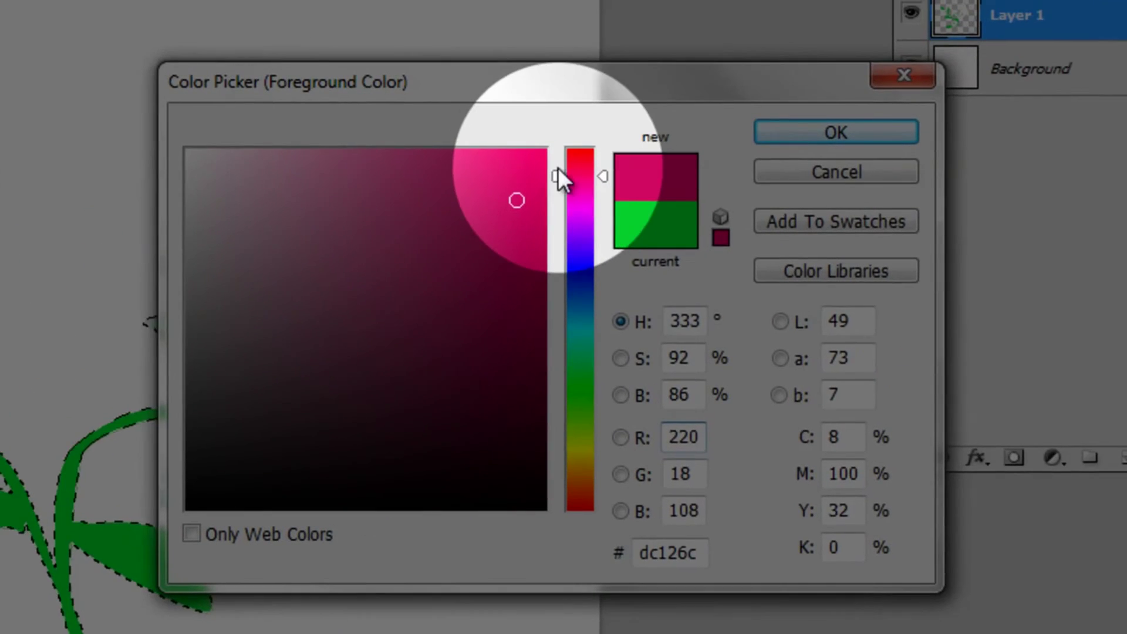
{"action": "mouse_move", "coordinate": [566, 176]}
{"action": "left_mouse_down"}
{"action": "mouse_move", "coordinate": [574, 147]}
{"action": "mouse_move", "coordinate": [543, 154]}
{"action": "left_mouse_up"}
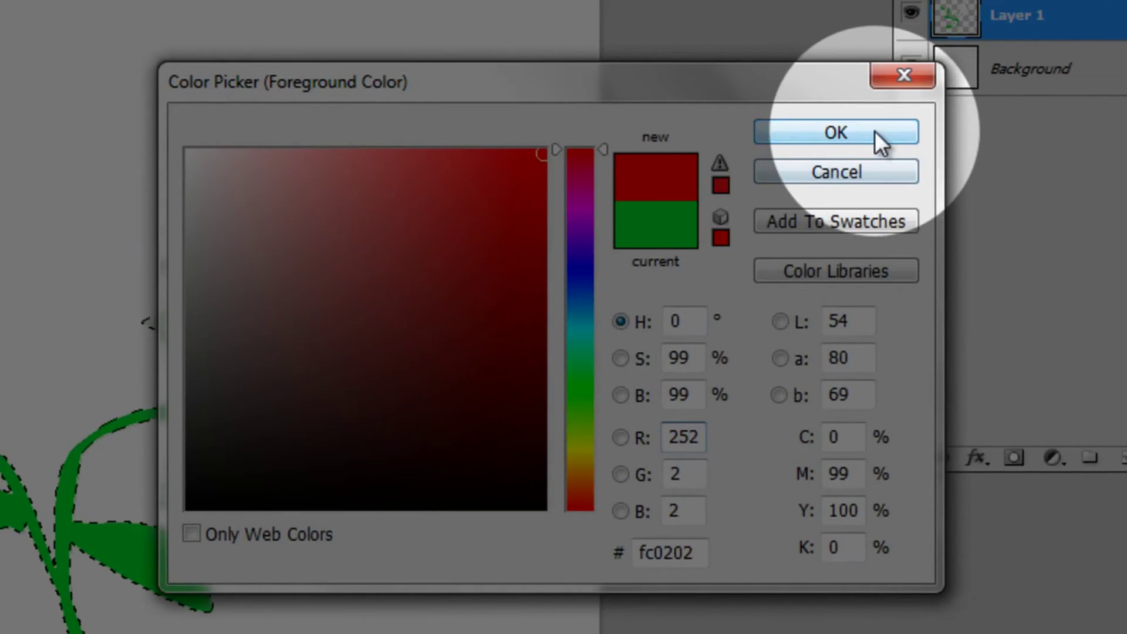
Step: Confirm red fc0202 and paint the flower head red, touching up its edge
{"action": "left_click", "coordinate": [875, 133]}
{"action": "mouse_move", "coordinate": [296, 157]}
{"action": "left_mouse_down"}
{"action": "mouse_move", "coordinate": [264, 214]}
{"action": "mouse_move", "coordinate": [403, 252]}
{"action": "mouse_move", "coordinate": [745, 289]}
{"action": "mouse_move", "coordinate": [657, 145]}
{"action": "mouse_move", "coordinate": [674, 221]}
{"action": "mouse_move", "coordinate": [626, 352]}
{"action": "left_mouse_up"}
{"action": "left_click_drag", "start_coordinate": [829, 281], "coordinate": [795, 143]}
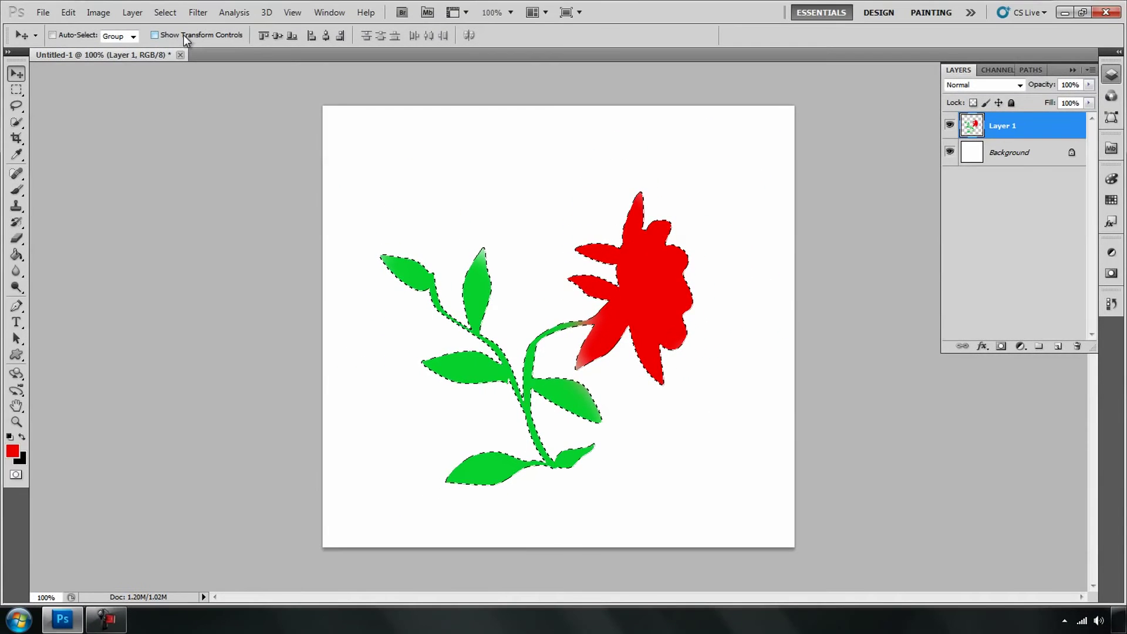
Step: Deselect and add a Stroke layer effect to Layer 1
{"action": "left_click", "coordinate": [165, 12]}
{"action": "left_click", "coordinate": [176, 35]}
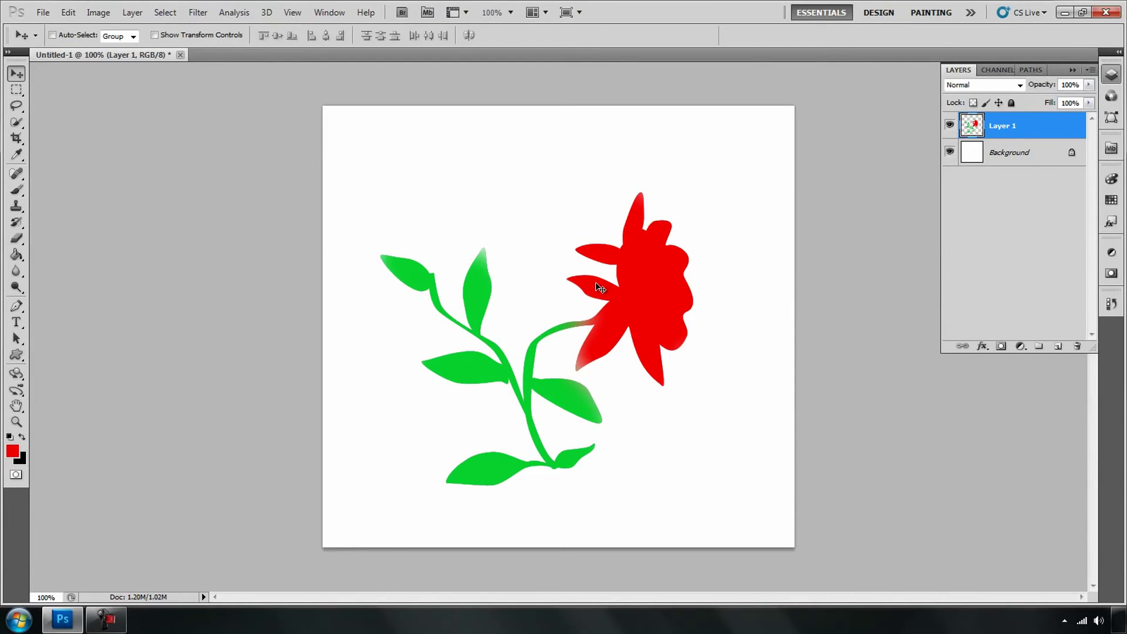
{"action": "left_click", "coordinate": [982, 347]}
{"action": "left_click", "coordinate": [1003, 522]}
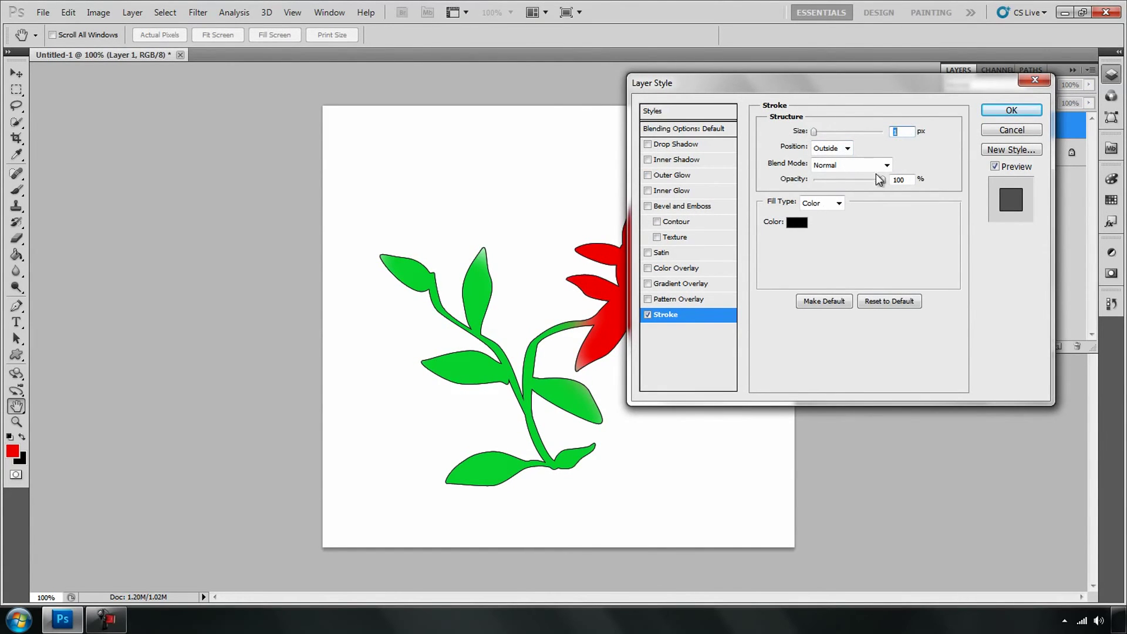
Step: Apply the 1 px black outside Stroke to Layer 1
{"action": "left_click", "coordinate": [1004, 113]}
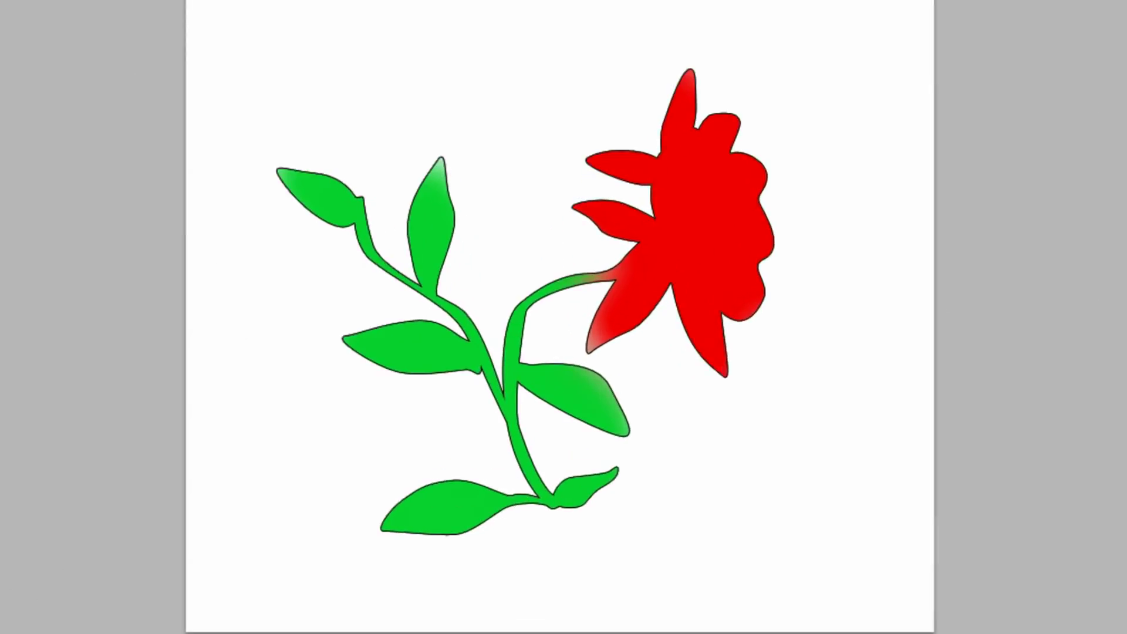